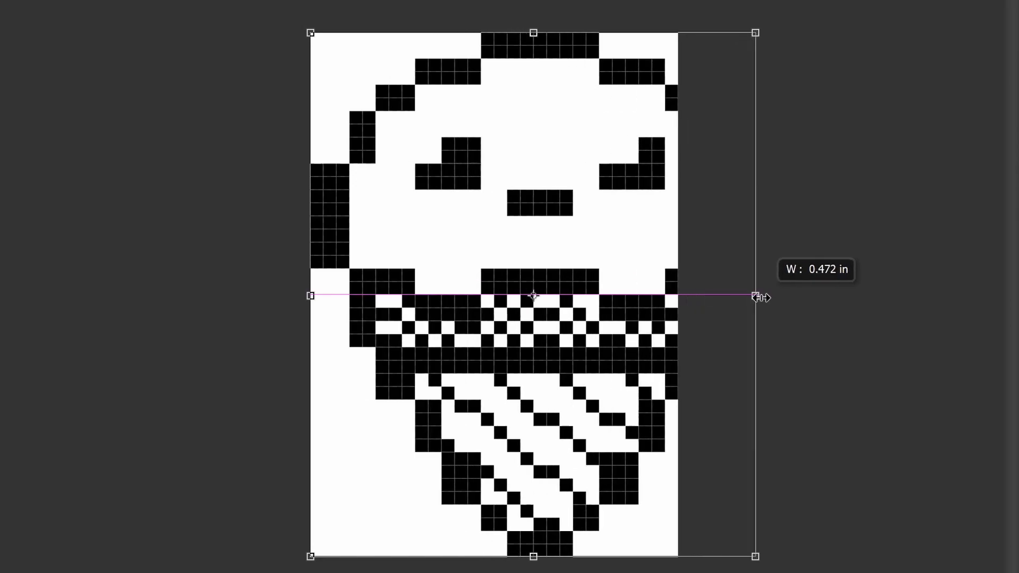
Resize the ice-cream pixel image with a free transform, shrinking it to about 0.250 × 0.347 in and enlarging it again
{"action": "left_click_drag", "start_coordinate": [602, 141], "coordinate": [466, 330]}
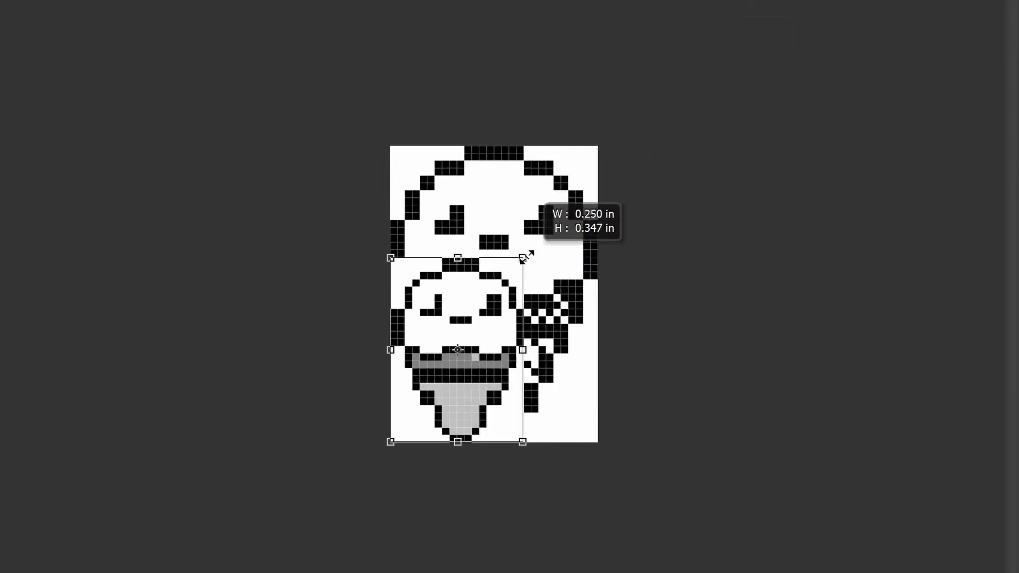
{"action": "key", "text": "ctrl+plus"}
{"action": "scroll", "coordinate": [394, 428], "scroll_direction": "up", "scroll_amount": 2}
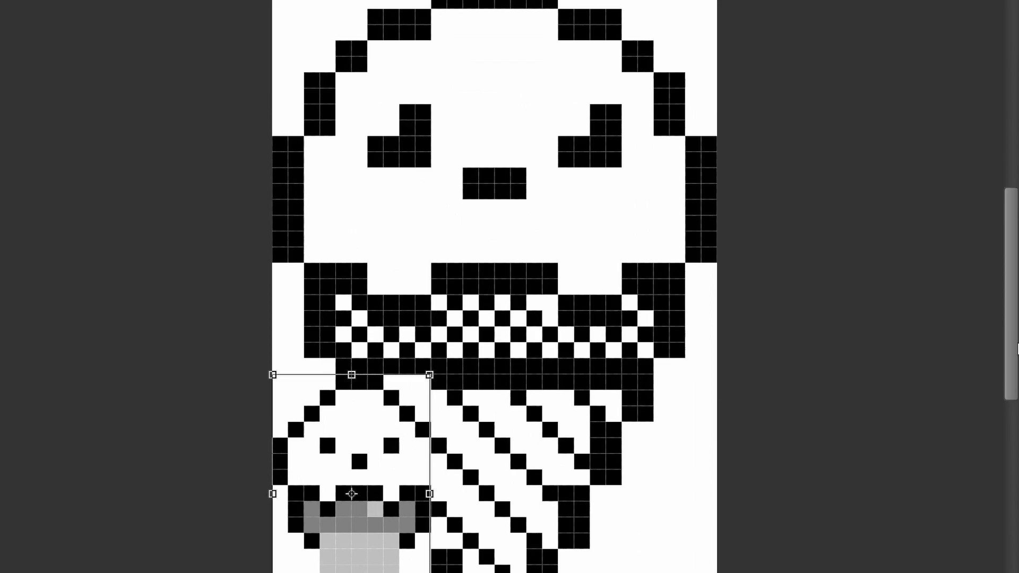
{"action": "left_click_drag", "start_coordinate": [1010, 372], "coordinate": [1010, 424]}
{"action": "scroll", "coordinate": [347, 403], "scroll_direction": "up", "scroll_amount": 1}
{"action": "left_click_drag", "start_coordinate": [424, 223], "coordinate": [617, 32]}
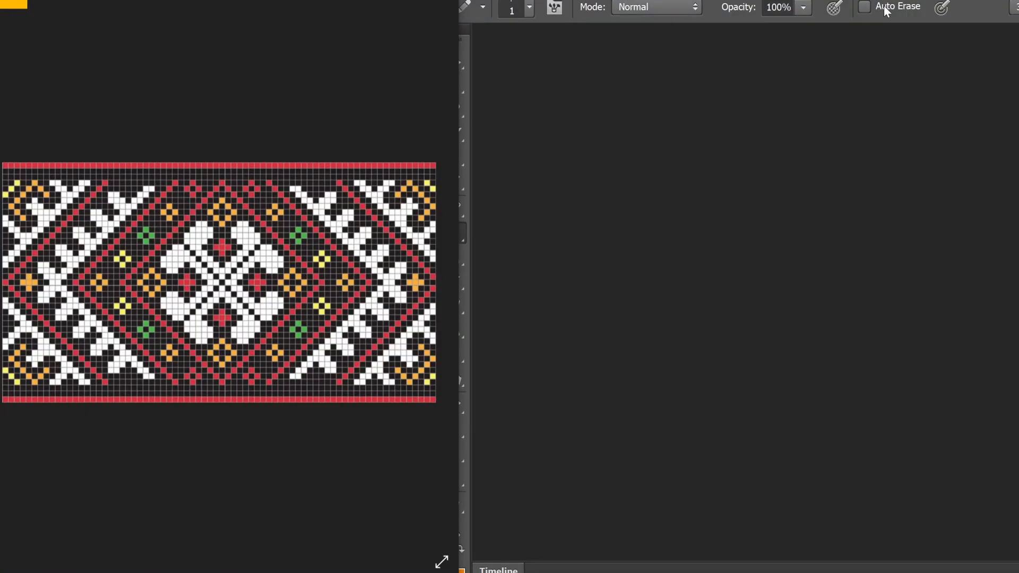
Create a new document 37 pixels wide and 21 pixels high with a black background
{"action": "left_click", "coordinate": [480, 0]}
{"action": "left_click", "coordinate": [522, 0]}
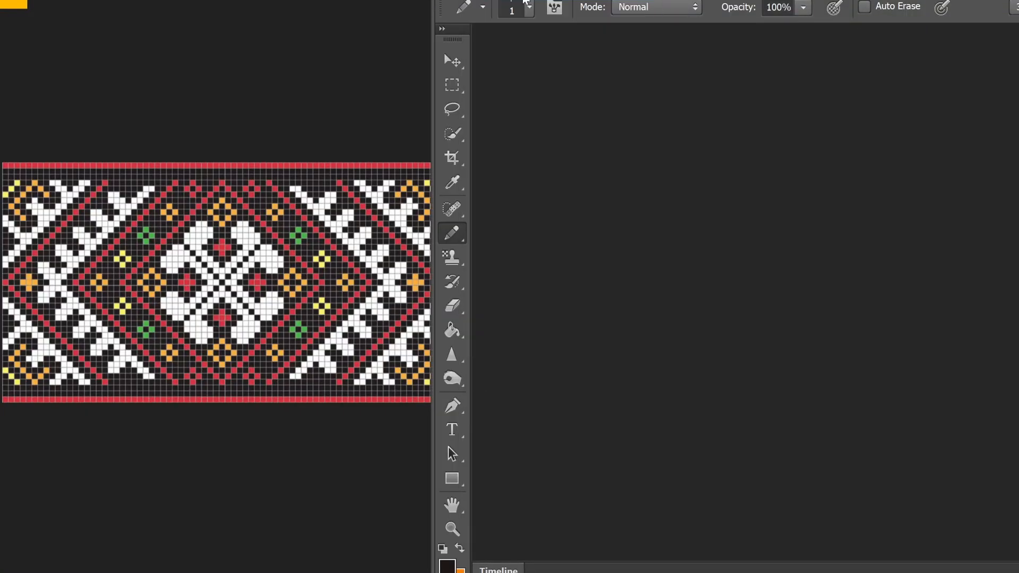
{"action": "left_click_drag", "start_coordinate": [398, 131], "coordinate": [868, 146]}
{"action": "left_click", "coordinate": [690, 255]}
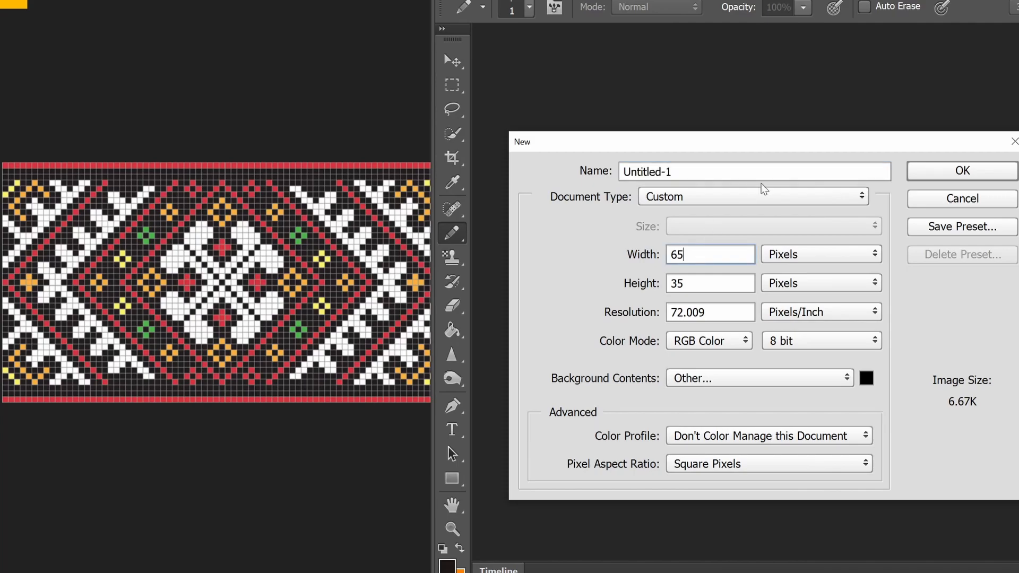
{"action": "key", "text": "Tab"}
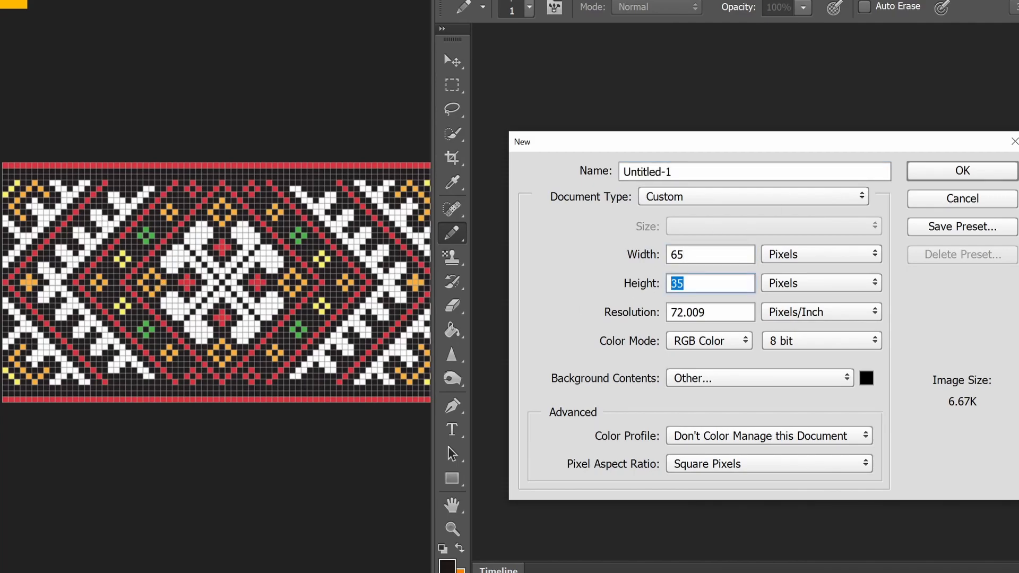
{"action": "type", "text": "20"}
{"action": "key", "text": "shift+Tab"}
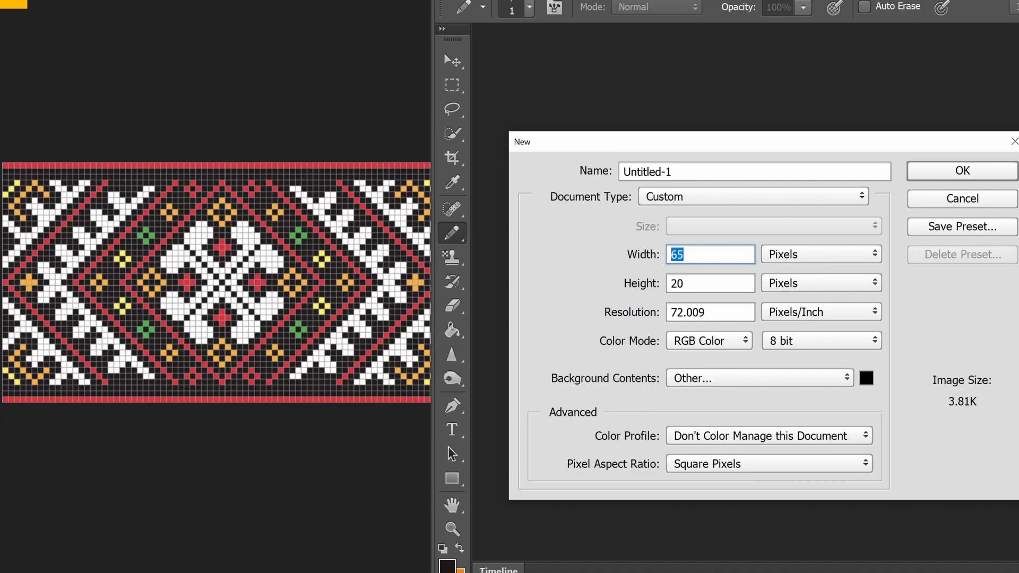
{"action": "type", "text": "37"}
{"action": "key", "text": "Tab"}
{"action": "type", "text": "21"}
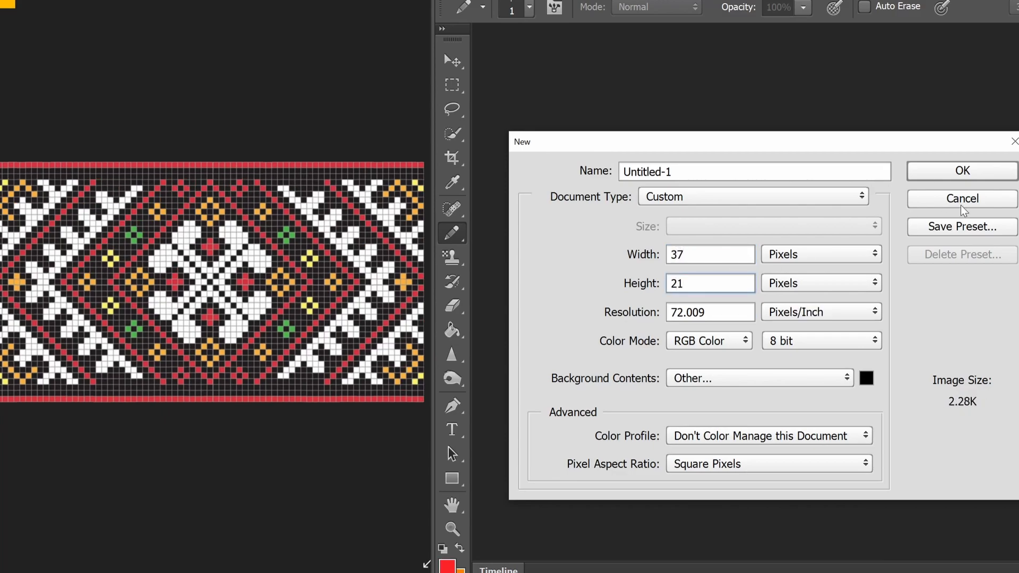
{"action": "left_click", "coordinate": [971, 177]}
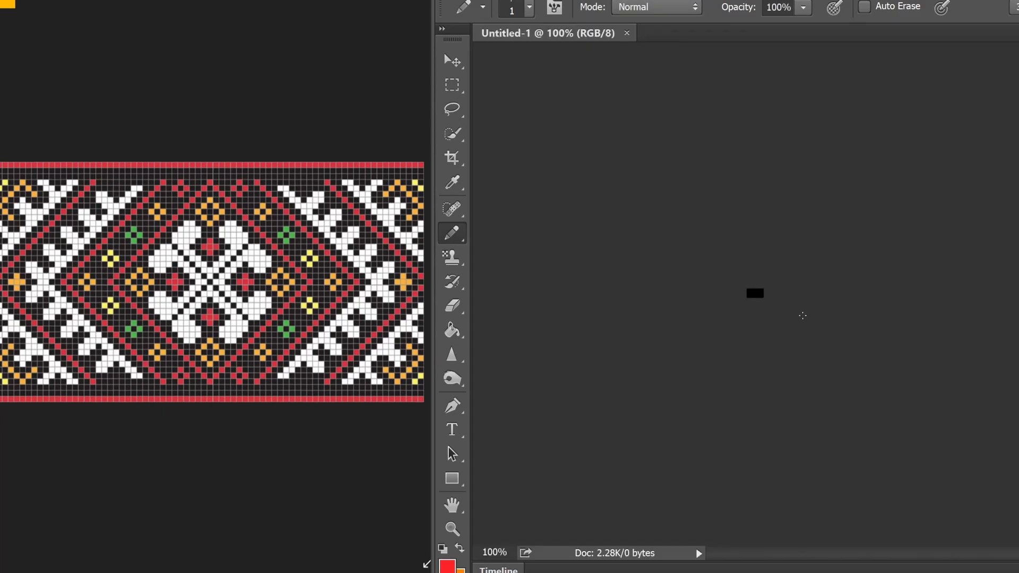
Draw red border lines with the Pencil Tool across the full width of the canvas's top and bottom pixel rows
{"action": "scroll", "coordinate": [799, 312], "scroll_direction": "up", "scroll_amount": 10}
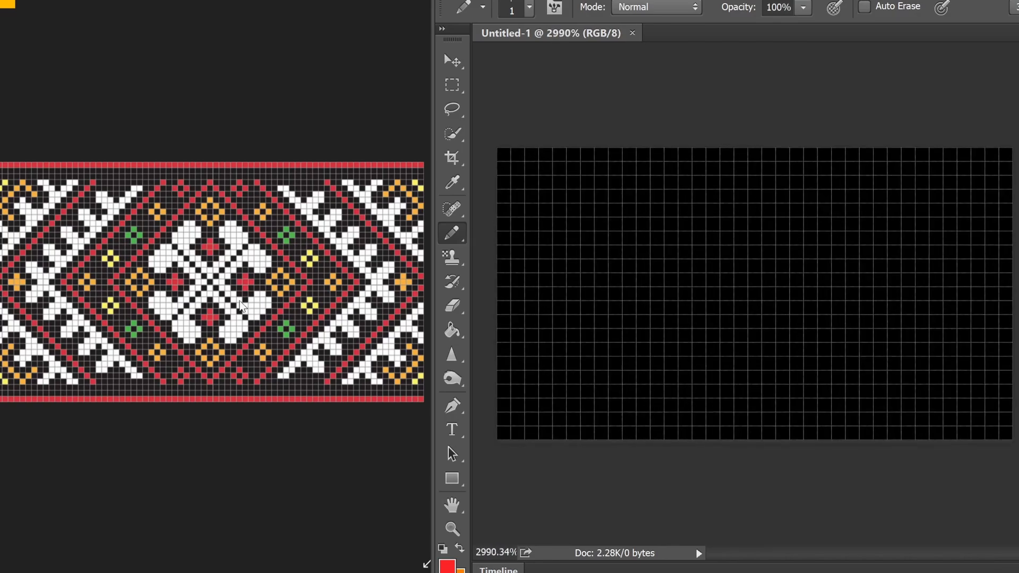
{"action": "right_click", "coordinate": [454, 232]}
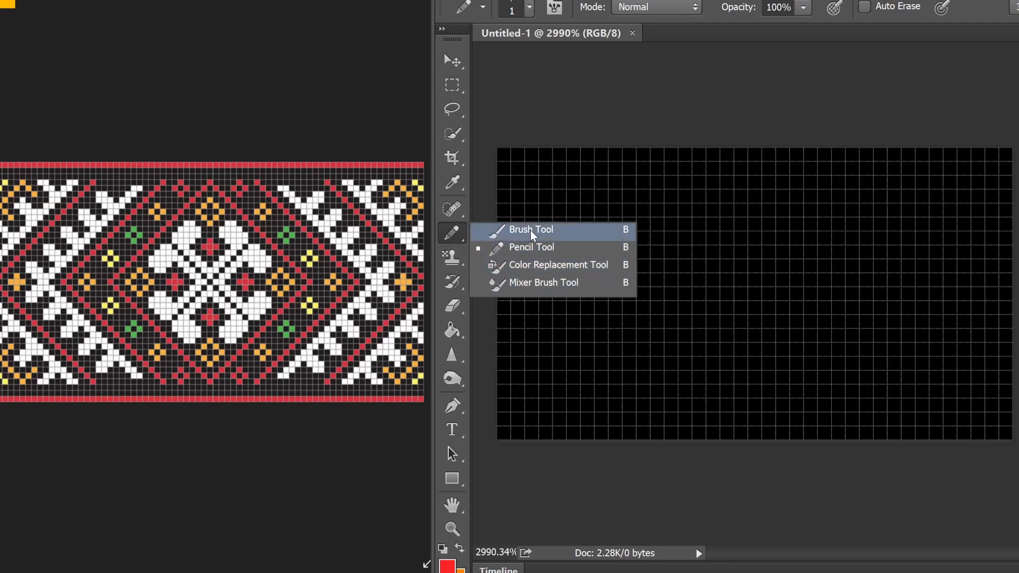
{"action": "left_click", "coordinate": [524, 246]}
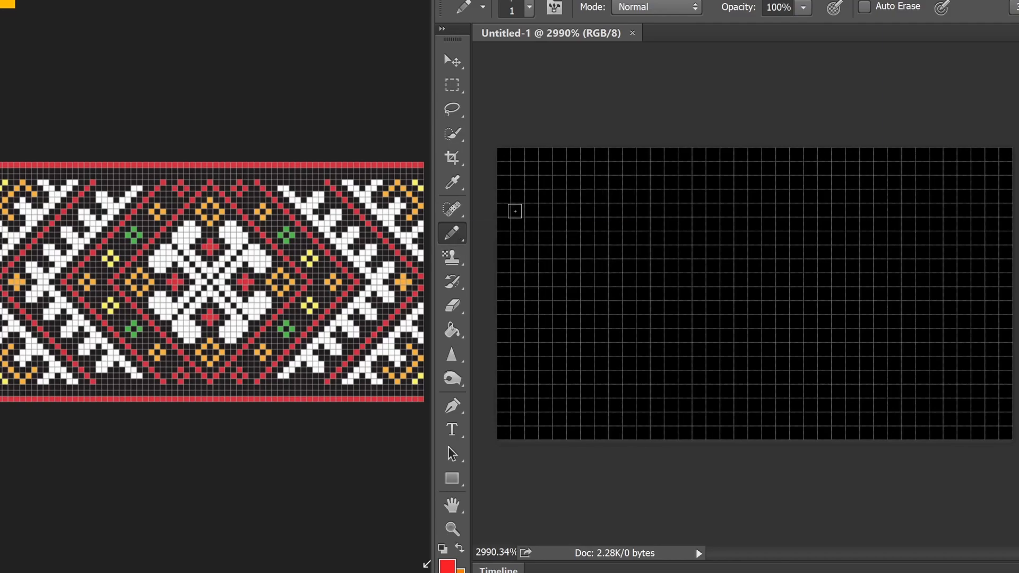
{"action": "left_click_drag", "start_coordinate": [503, 154], "coordinate": [1006, 153]}
{"action": "left_click_drag", "start_coordinate": [504, 433], "coordinate": [1006, 435]}
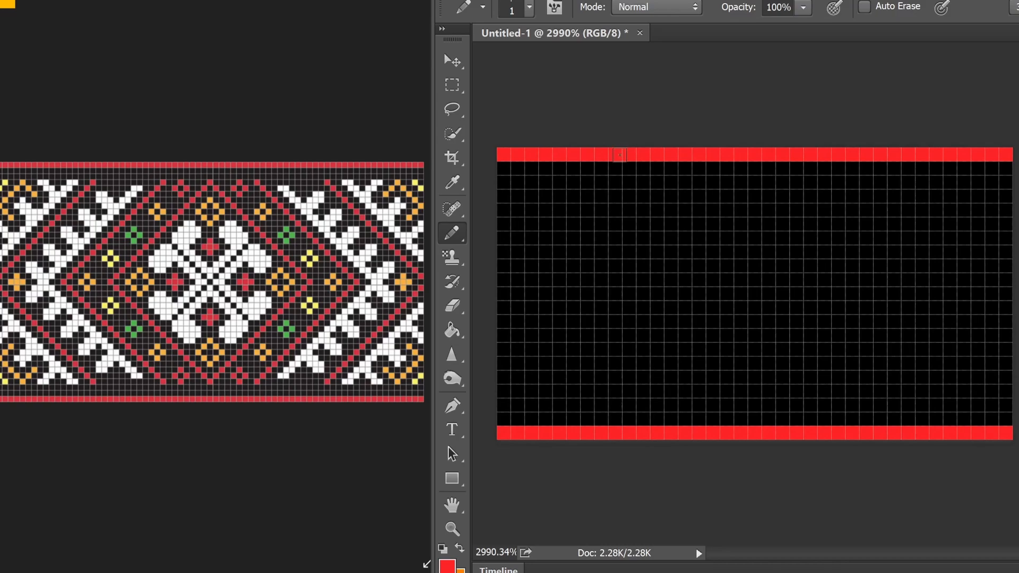
Try marking spaced red pixels along the third row of the canvas
{"action": "left_click", "coordinate": [559, 182]}
{"action": "left_click", "coordinate": [628, 183]}
{"action": "left_click", "coordinate": [950, 182]}
{"action": "left_click", "coordinate": [880, 183]}
{"action": "left_click_drag", "start_coordinate": [810, 182], "coordinate": [810, 196]}
{"action": "left_click", "coordinate": [699, 182]}
Place a red pixel in the centre column, third row from the top and from the bottom, and blacken the other red marks
{"action": "left_click", "coordinate": [754, 183]}
{"action": "left_click", "coordinate": [715, 186], "text": "alt"}
{"action": "left_click_drag", "start_coordinate": [711, 186], "coordinate": [542, 181]}
{"action": "left_click_drag", "start_coordinate": [812, 184], "coordinate": [810, 190]}
{"action": "left_click_drag", "start_coordinate": [880, 182], "coordinate": [950, 182]}
{"action": "left_click", "coordinate": [754, 182], "text": "alt"}
{"action": "left_click", "coordinate": [754, 405]}
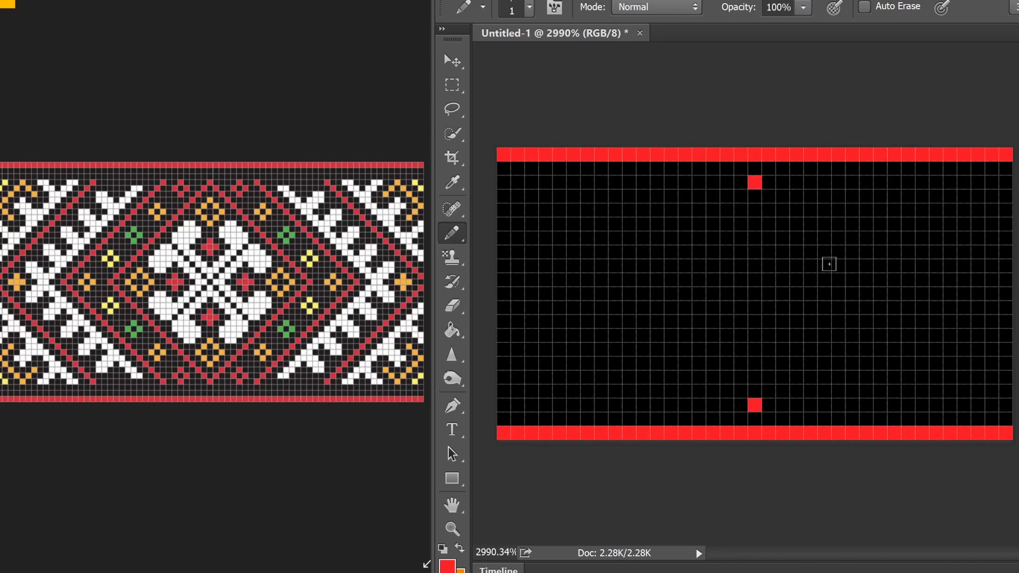
Draw a stepped red diamond outline, 17 pixels wide and high, joining the two centre-column pixels
{"action": "left_click_drag", "start_coordinate": [768, 391], "coordinate": [825, 335]}
{"action": "left_click_drag", "start_coordinate": [767, 196], "coordinate": [853, 280]}
{"action": "left_click_drag", "start_coordinate": [838, 322], "coordinate": [852, 308]}
{"action": "left_click", "coordinate": [867, 294]}
{"action": "left_click_drag", "start_coordinate": [741, 197], "coordinate": [643, 293]}
{"action": "left_click", "coordinate": [739, 392]}
{"action": "left_click_drag", "start_coordinate": [739, 392], "coordinate": [657, 308]}
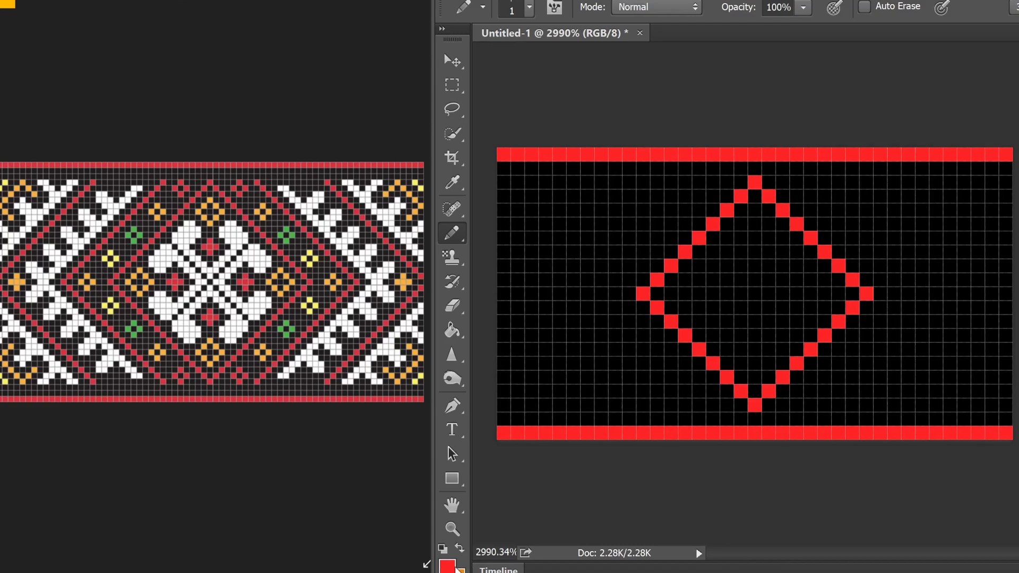
Try a four-pixel orange ring inside the diamond, starting three pixels below its top tip
{"action": "key", "text": "x"}
{"action": "left_click", "coordinate": [754, 224]}
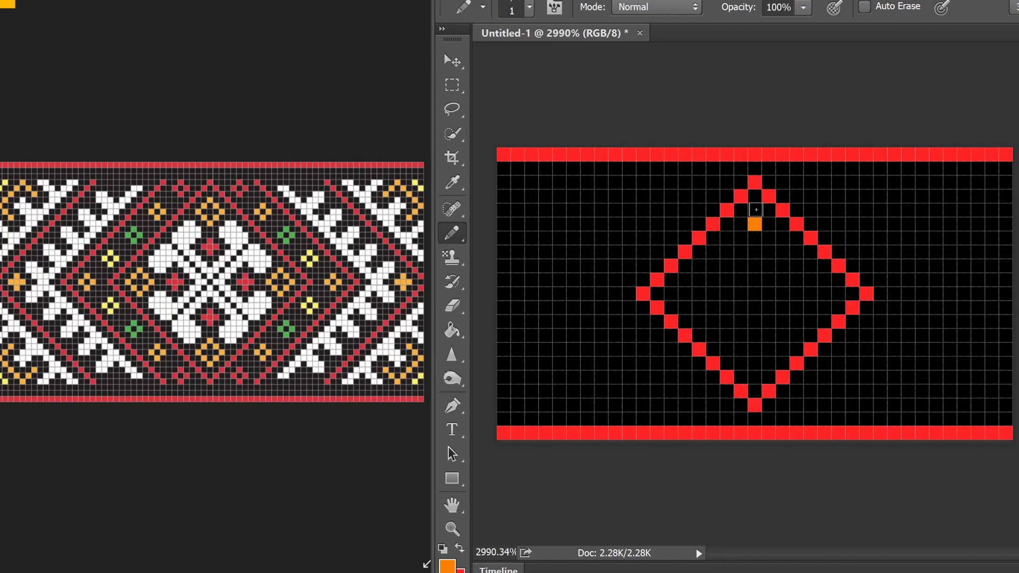
{"action": "left_click", "coordinate": [741, 237]}
{"action": "left_click", "coordinate": [754, 253]}
{"action": "left_click", "coordinate": [769, 237]}
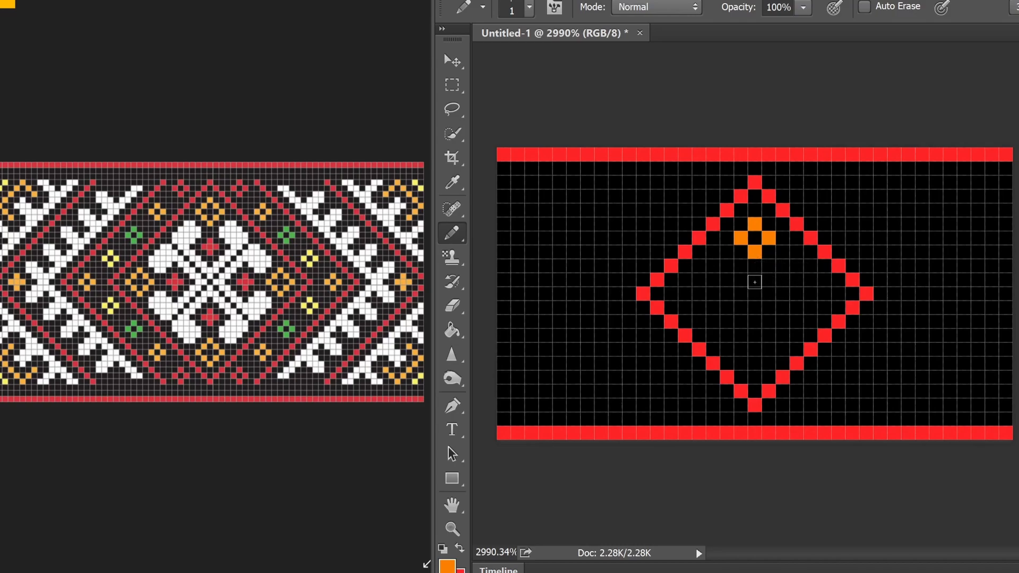
Blacken the orange ring's pixels and undo the last erasing strokes
{"action": "left_click", "coordinate": [779, 255], "text": "alt"}
{"action": "left_click", "coordinate": [756, 252]}
{"action": "left_click", "coordinate": [768, 237]}
{"action": "left_click", "coordinate": [755, 224]}
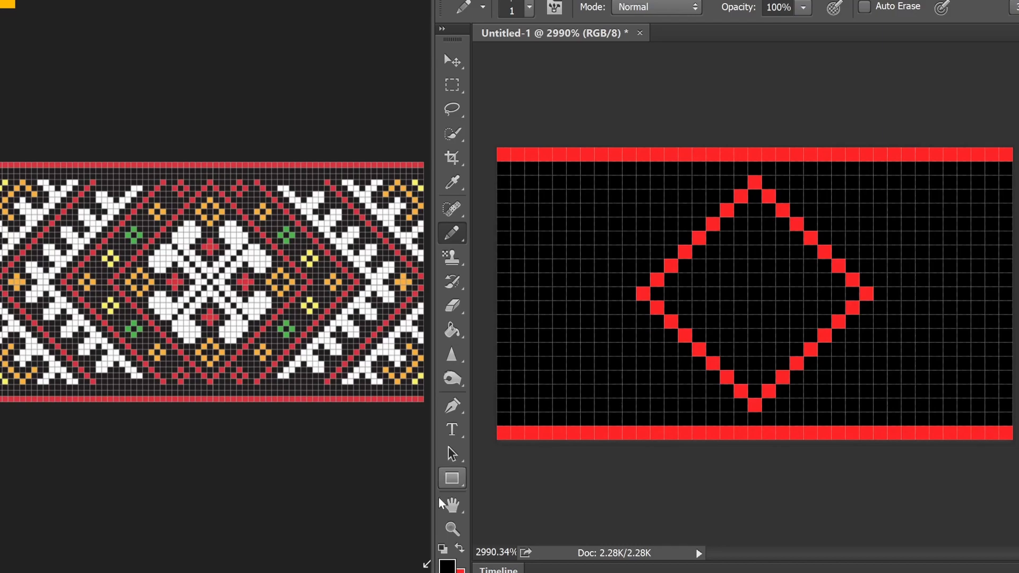
{"action": "key", "text": "ctrl+alt+z"}
{"action": "key", "text": "ctrl+alt+z"}
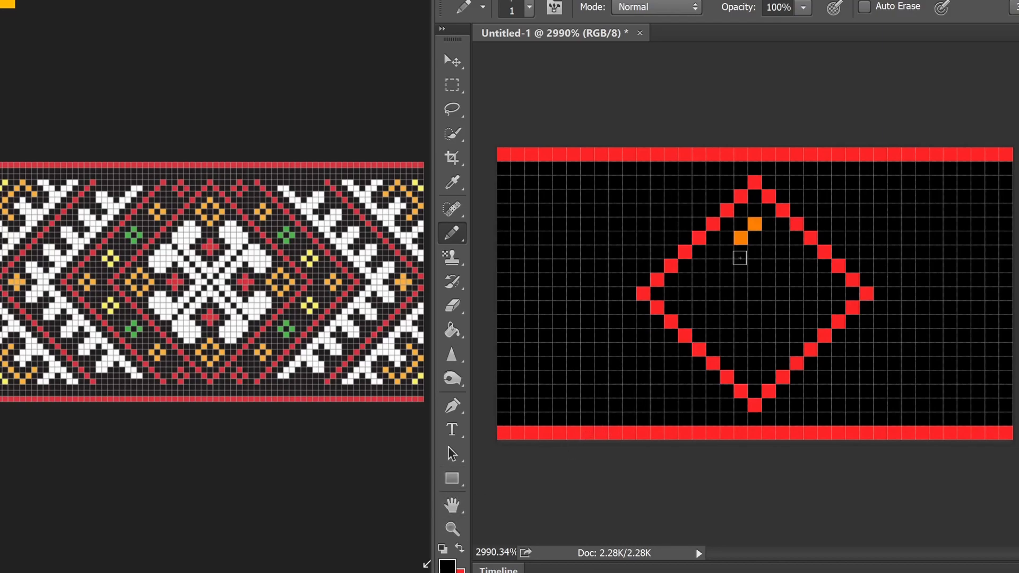
Place a four-pixel orange ring starting two pixels below the diamond's top tip and blacken the leftover orange pixels
{"action": "left_click", "coordinate": [754, 226], "text": "alt"}
{"action": "left_click", "coordinate": [756, 213]}
{"action": "left_click", "coordinate": [742, 225]}
{"action": "left_click", "coordinate": [768, 225]}
{"action": "left_click", "coordinate": [754, 238]}
{"action": "left_click", "coordinate": [706, 269], "text": "alt"}
{"action": "left_click", "coordinate": [738, 243]}
{"action": "left_click", "coordinate": [755, 227]}
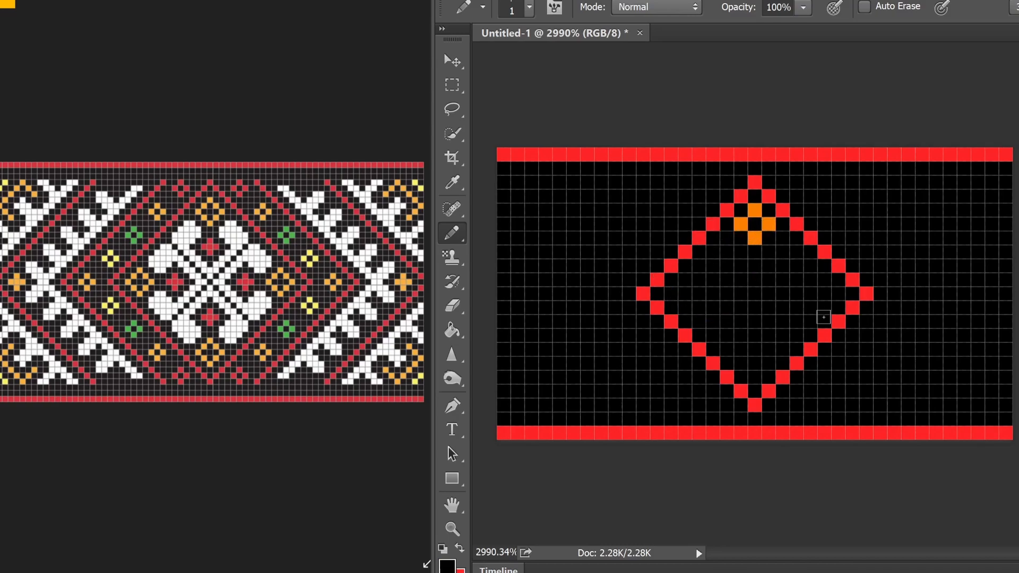
Try two diagonal white pixels along the diamond's upper-left inner edge and blacken the upper one
{"action": "left_click_drag", "start_coordinate": [827, 340], "coordinate": [230, 230]}
{"action": "left_click", "coordinate": [728, 238]}
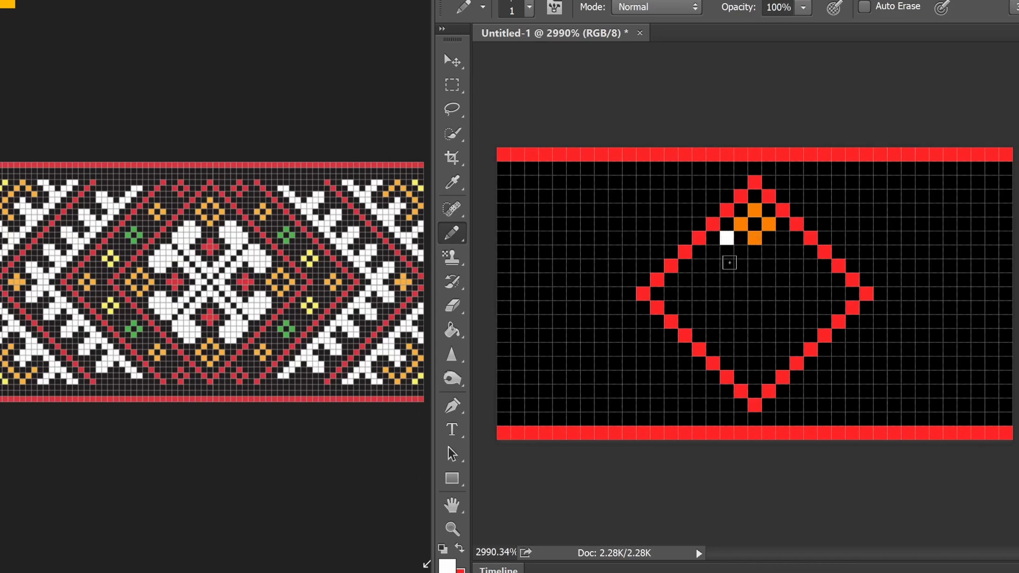
{"action": "left_click", "coordinate": [713, 251]}
{"action": "left_click", "coordinate": [740, 247], "text": "alt"}
{"action": "left_click", "coordinate": [727, 237]}
{"action": "left_click", "coordinate": [713, 252], "text": "alt"}
Place matching four-pixel orange rings inside the diamond's left and right corners
{"action": "left_click", "coordinate": [754, 234], "text": "alt"}
{"action": "left_click", "coordinate": [671, 294]}
{"action": "left_click", "coordinate": [685, 279]}
{"action": "left_click", "coordinate": [698, 293]}
{"action": "left_click", "coordinate": [684, 308]}
{"action": "left_click", "coordinate": [838, 293]}
{"action": "left_click", "coordinate": [824, 280]}
{"action": "left_click", "coordinate": [809, 294]}
{"action": "left_click", "coordinate": [824, 308]}
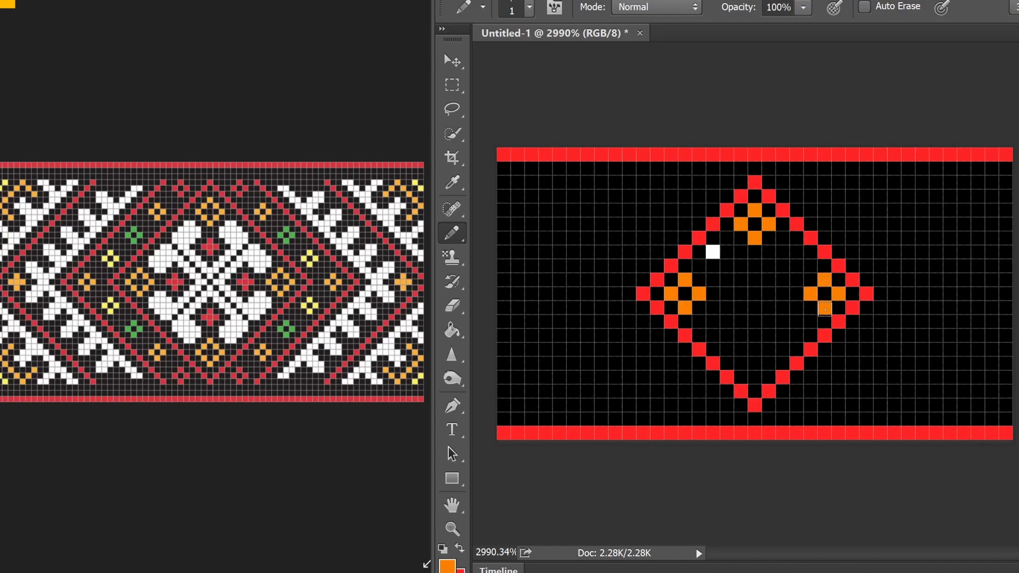
Place a matching four-pixel orange ring inside the diamond's bottom corner
{"action": "left_click", "coordinate": [755, 377]}
{"action": "left_click", "coordinate": [741, 364]}
{"action": "left_click", "coordinate": [755, 350]}
{"action": "left_click", "coordinate": [768, 363]}
Place diagonal white pixel pairs beside the top and left orange rings and blacken the white pixel between them
{"action": "left_click", "coordinate": [713, 252], "text": "alt"}
{"action": "left_click", "coordinate": [734, 255], "text": "alt"}
{"action": "left_click", "coordinate": [712, 252]}
{"action": "key", "text": "ctrl+z"}
{"action": "left_click", "coordinate": [714, 254], "text": "alt"}
{"action": "left_click", "coordinate": [700, 264]}
{"action": "left_click", "coordinate": [728, 242]}
{"action": "left_click", "coordinate": [745, 273], "text": "alt"}
{"action": "left_click", "coordinate": [712, 253]}
{"action": "left_click", "coordinate": [699, 265], "text": "alt"}
{"action": "left_click", "coordinate": [713, 280]}
{"action": "left_click", "coordinate": [741, 252]}
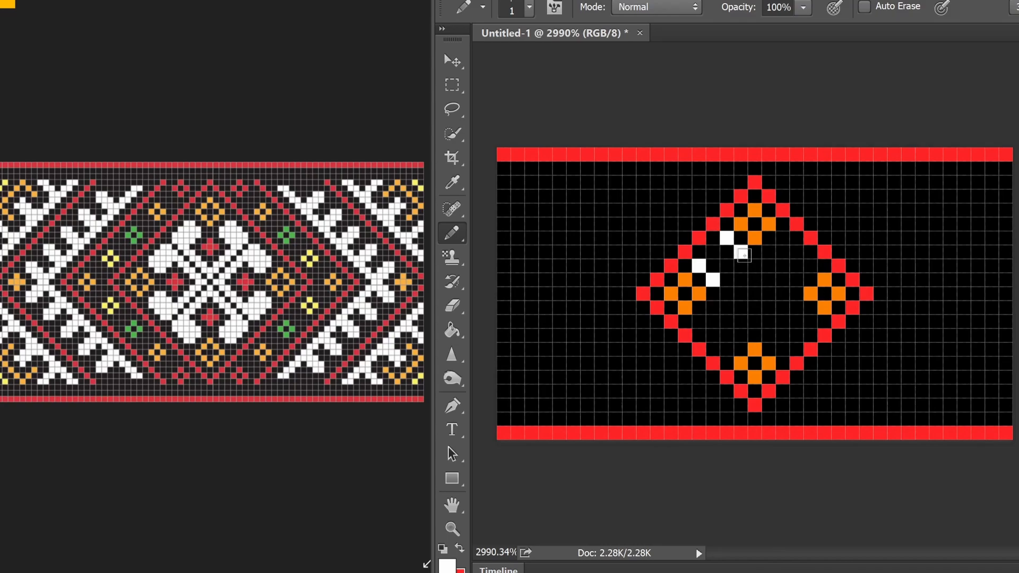
Mirror the diagonal white pixel pairs onto the diamond's upper-right side
{"action": "left_click", "coordinate": [768, 251]}
{"action": "left_click", "coordinate": [811, 265]}
{"action": "left_click", "coordinate": [797, 279]}
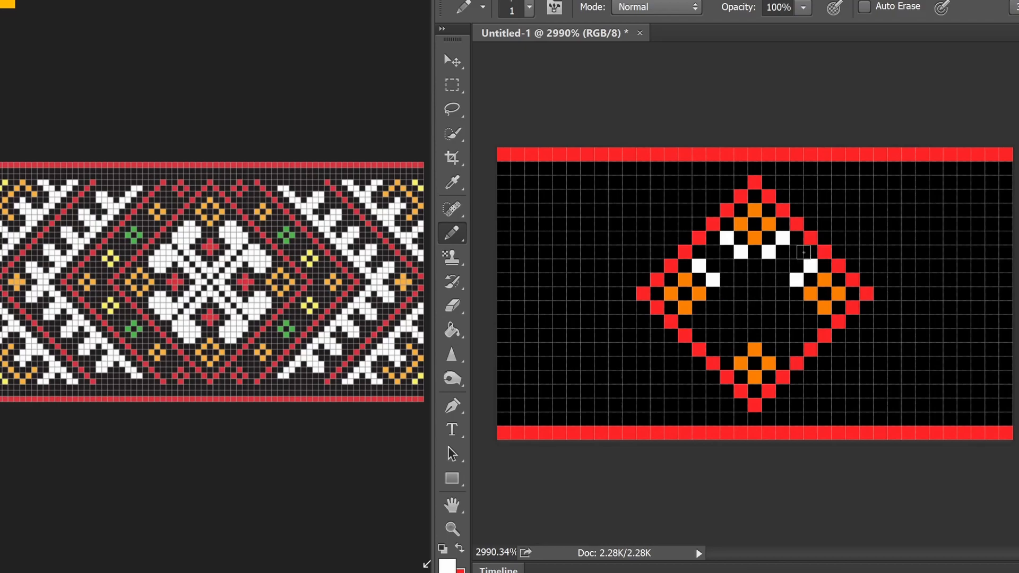
Thicken the four white pairs into L-shaped three-pixel clusters by filling their inner corners
{"action": "left_click", "coordinate": [728, 257]}
{"action": "left_click", "coordinate": [712, 265]}
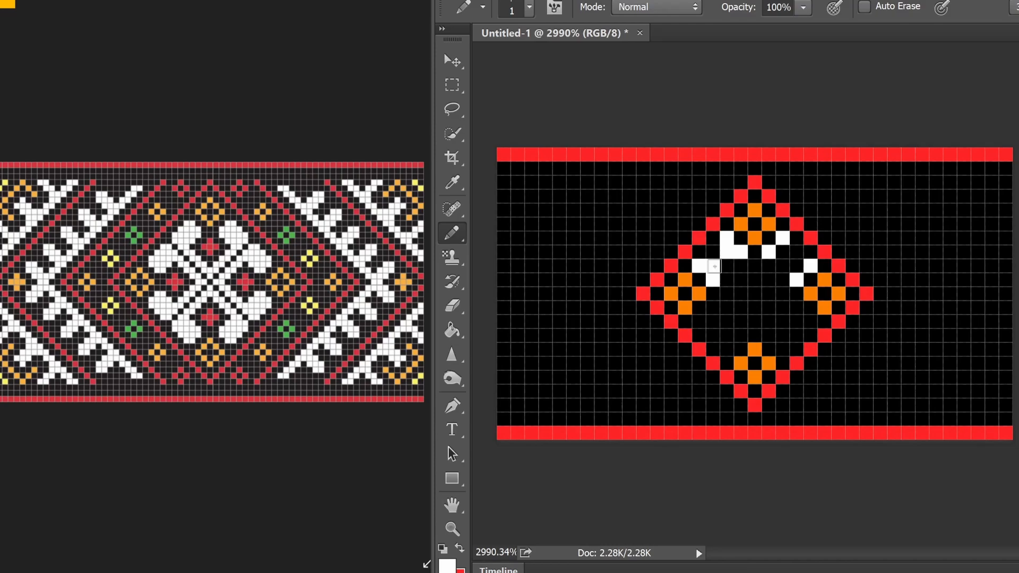
{"action": "left_click", "coordinate": [740, 254]}
{"action": "left_click", "coordinate": [701, 262]}
{"action": "left_click", "coordinate": [782, 250]}
{"action": "left_click", "coordinate": [796, 266]}
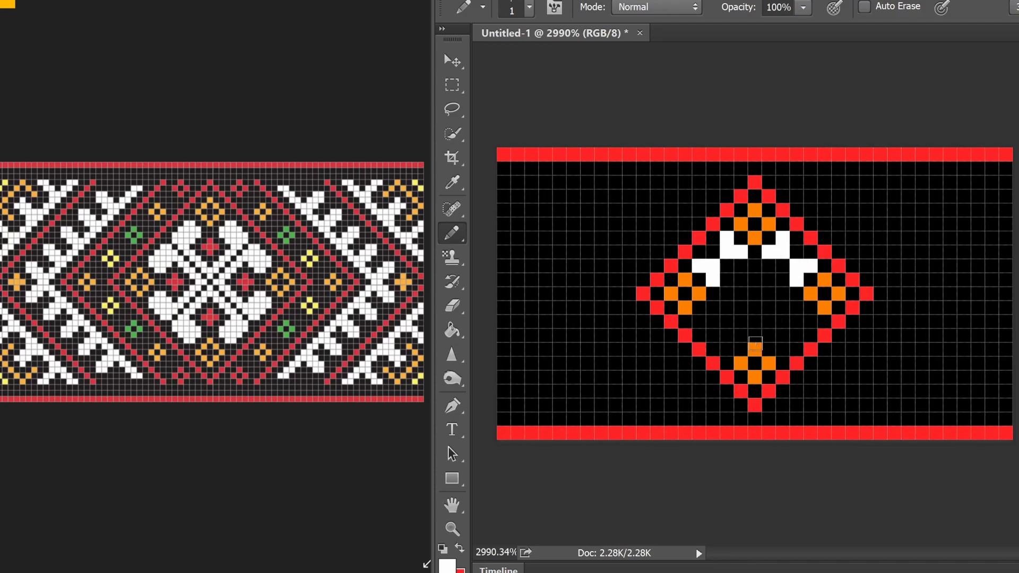
Extend each upper white cluster by one white pixel towards the diamond's centre
{"action": "left_click", "coordinate": [728, 284]}
{"action": "left_click", "coordinate": [741, 270]}
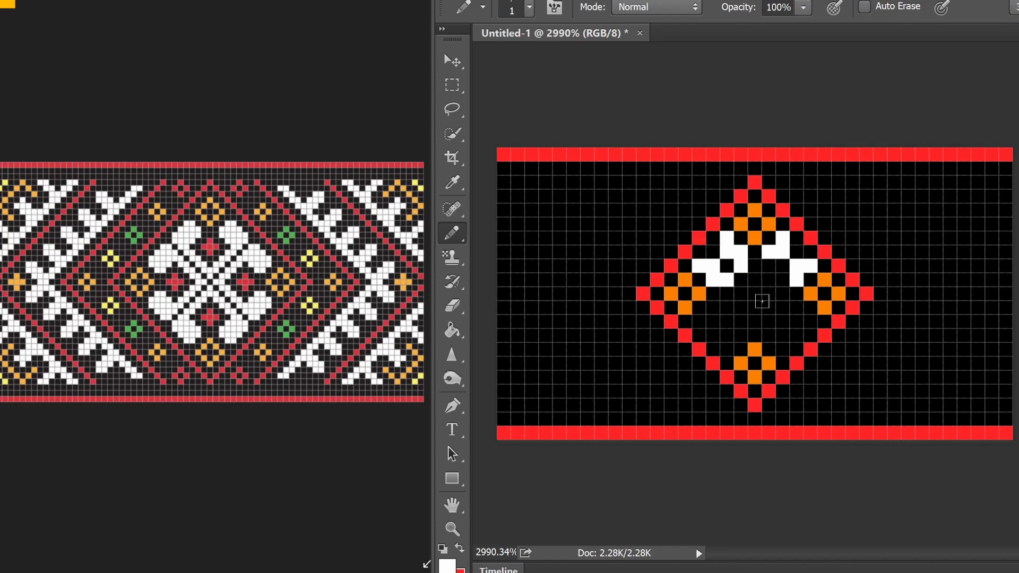
{"action": "left_click", "coordinate": [767, 268]}
{"action": "left_click", "coordinate": [783, 278]}
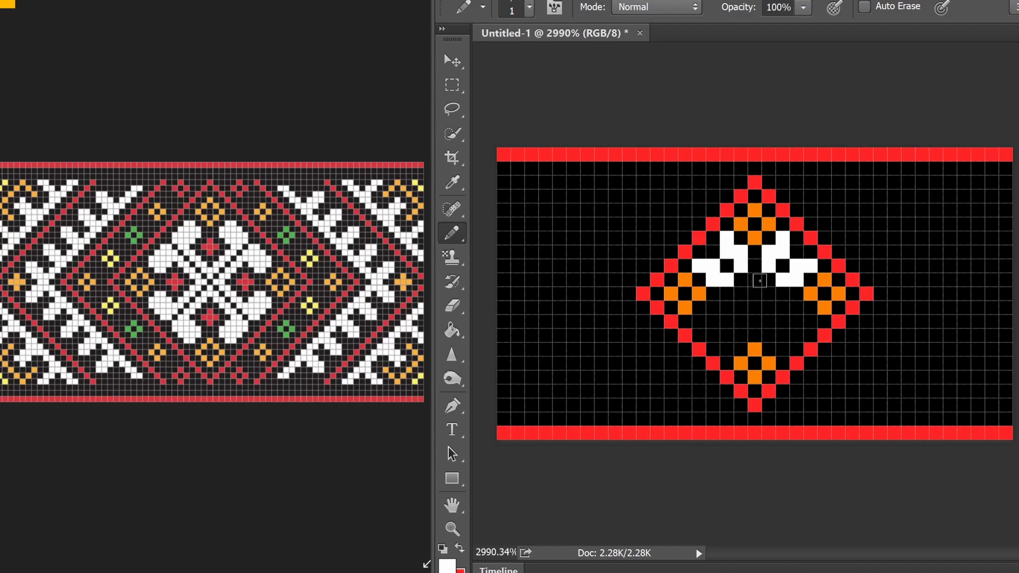
Paint a five-pixel red cross directly below the top orange ring, between the white clusters
{"action": "key", "text": "x"}
{"action": "left_click", "coordinate": [754, 263]}
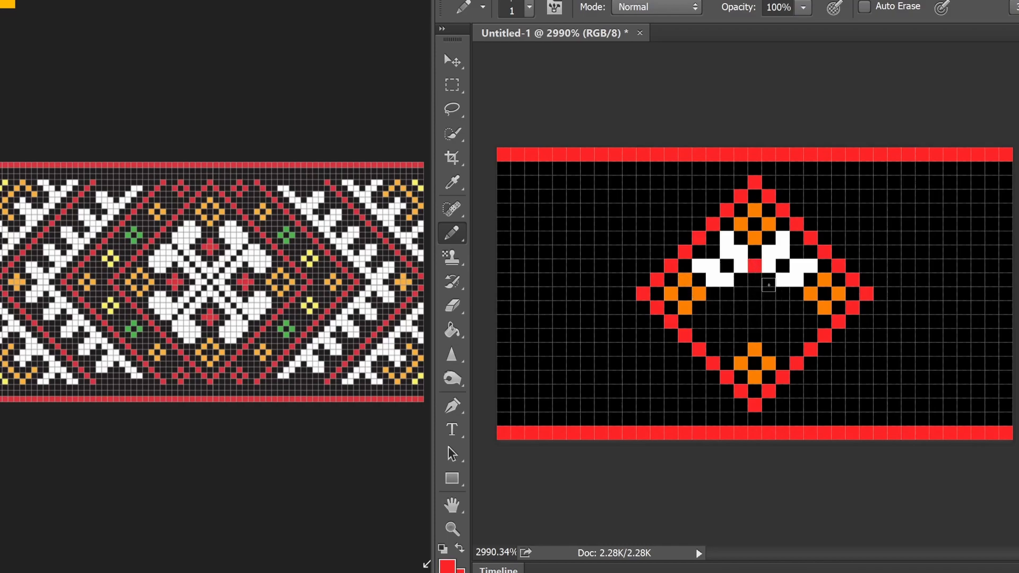
{"action": "left_click", "coordinate": [753, 253]}
{"action": "left_click", "coordinate": [745, 269]}
{"action": "left_click", "coordinate": [767, 269]}
{"action": "left_click", "coordinate": [752, 280]}
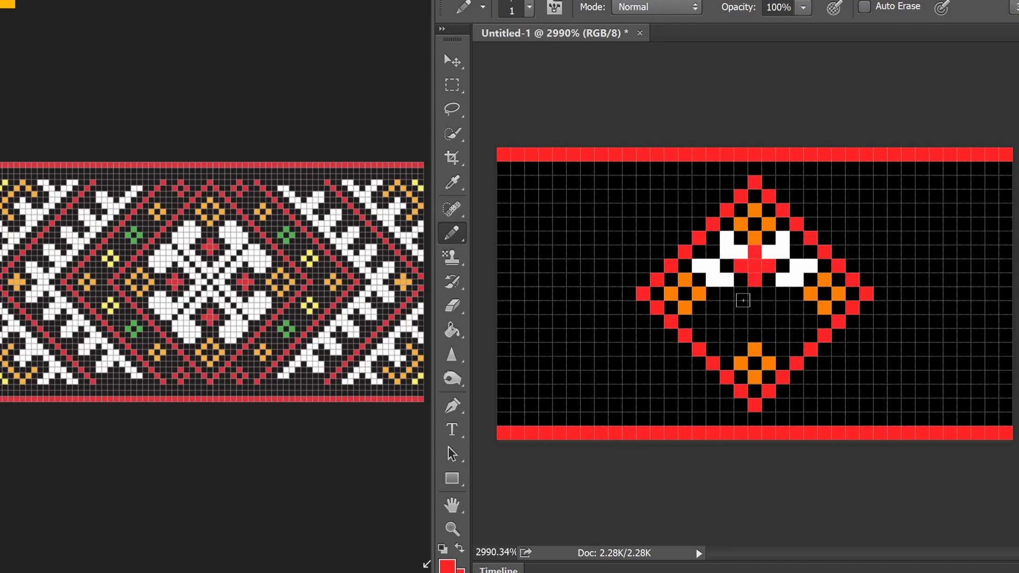
Paint matching red crosses on the left, right and lower sides of the diamond's centre and blacken the stray red pixels
{"action": "mouse_move", "coordinate": [741, 294]}
{"action": "left_mouse_down"}
{"action": "mouse_move", "coordinate": [712, 294]}
{"action": "mouse_move", "coordinate": [728, 307]}
{"action": "left_mouse_up"}
{"action": "left_click_drag", "start_coordinate": [793, 295], "coordinate": [768, 296]}
{"action": "mouse_move", "coordinate": [783, 280]}
{"action": "left_mouse_down"}
{"action": "mouse_move", "coordinate": [746, 334]}
{"action": "mouse_move", "coordinate": [769, 322]}
{"action": "left_mouse_up"}
{"action": "left_click", "coordinate": [755, 335]}
{"action": "left_click", "coordinate": [768, 335]}
{"action": "left_click", "coordinate": [755, 309]}
{"action": "left_click", "coordinate": [764, 332], "text": "alt"}
{"action": "left_click", "coordinate": [769, 336]}
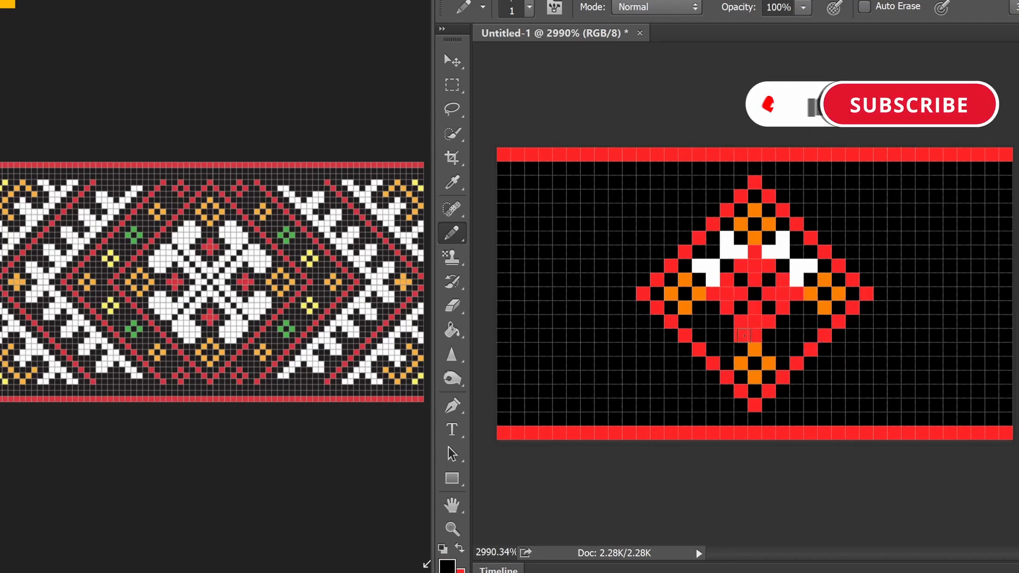
Mirror the L-shaped white clusters into the lower half of the diamond
{"action": "left_click", "coordinate": [717, 260], "text": "alt"}
{"action": "left_click", "coordinate": [811, 323]}
{"action": "mouse_move", "coordinate": [797, 308]}
{"action": "left_mouse_down"}
{"action": "mouse_move", "coordinate": [797, 339]}
{"action": "mouse_move", "coordinate": [773, 354]}
{"action": "mouse_move", "coordinate": [787, 346]}
{"action": "mouse_move", "coordinate": [714, 327]}
{"action": "mouse_move", "coordinate": [727, 349]}
{"action": "left_mouse_up"}
{"action": "left_click_drag", "start_coordinate": [713, 309], "coordinate": [699, 321]}
Blacken the red crosses around the centre, leaving one red pixel above, below, left and right of it
{"action": "scroll", "coordinate": [801, 350], "scroll_direction": "down", "scroll_amount": 3}
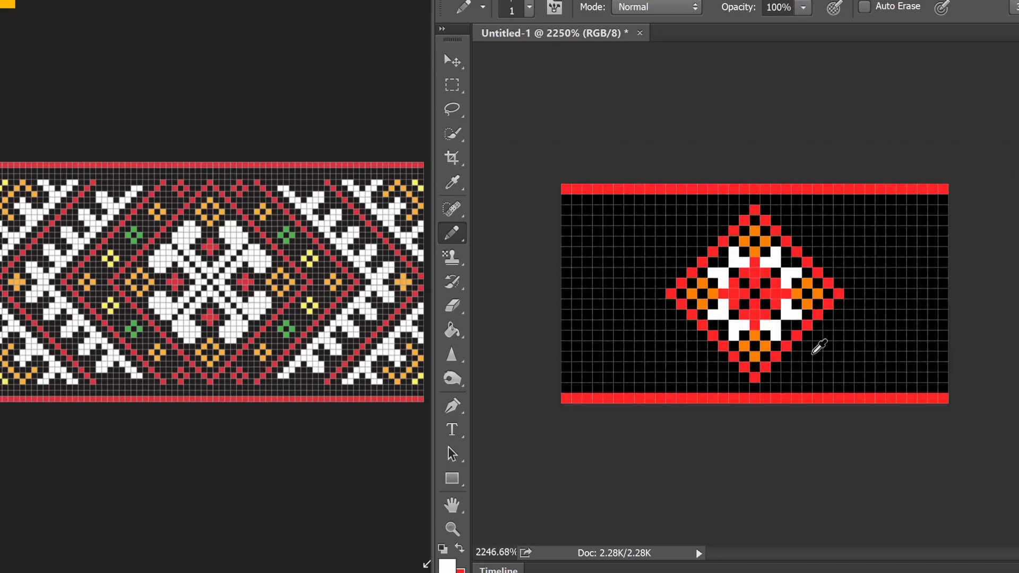
{"action": "scroll", "coordinate": [808, 350], "scroll_direction": "up", "scroll_amount": 2}
{"action": "key", "text": "ctrl+plus"}
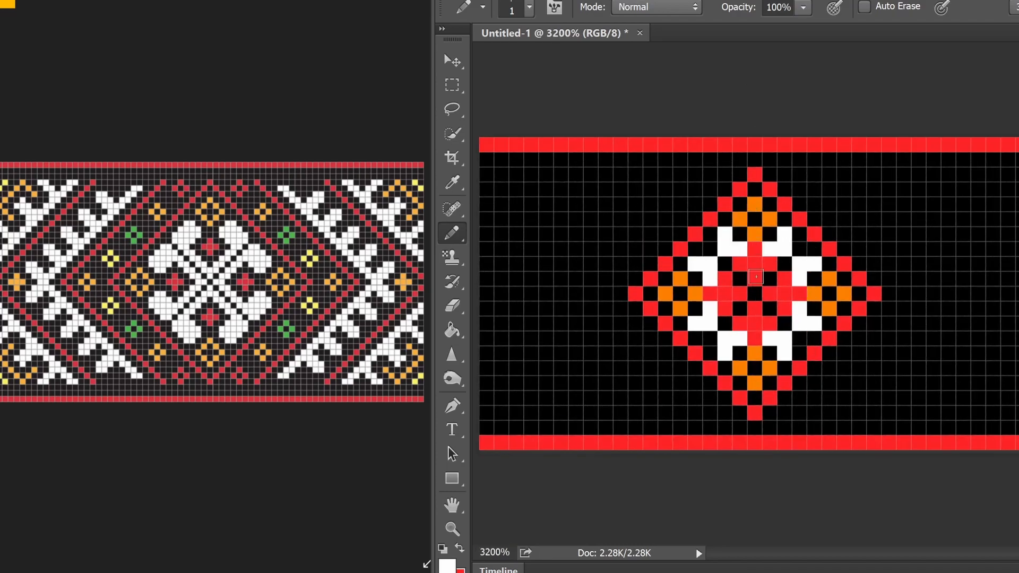
{"action": "left_click", "coordinate": [769, 276], "text": "alt"}
{"action": "mouse_move", "coordinate": [748, 299]}
{"action": "left_mouse_down"}
{"action": "mouse_move", "coordinate": [732, 280]}
{"action": "mouse_move", "coordinate": [759, 291]}
{"action": "mouse_move", "coordinate": [741, 269]}
{"action": "mouse_move", "coordinate": [754, 254]}
{"action": "mouse_move", "coordinate": [773, 267]}
{"action": "left_mouse_up"}
{"action": "mouse_move", "coordinate": [711, 293]}
{"action": "left_mouse_down"}
{"action": "mouse_move", "coordinate": [755, 311]}
{"action": "mouse_move", "coordinate": [762, 322]}
{"action": "mouse_move", "coordinate": [751, 338]}
{"action": "mouse_move", "coordinate": [792, 308]}
{"action": "mouse_move", "coordinate": [782, 279]}
{"action": "mouse_move", "coordinate": [796, 296]}
{"action": "left_mouse_up"}
Add white pixels beside the upper red pixel, above both side red pixels, and directly above the centre
{"action": "left_click", "coordinate": [733, 255], "text": "alt"}
{"action": "left_click", "coordinate": [740, 264]}
{"action": "left_click", "coordinate": [726, 277]}
{"action": "left_click", "coordinate": [770, 264]}
{"action": "left_click", "coordinate": [784, 279]}
{"action": "left_click", "coordinate": [753, 280]}
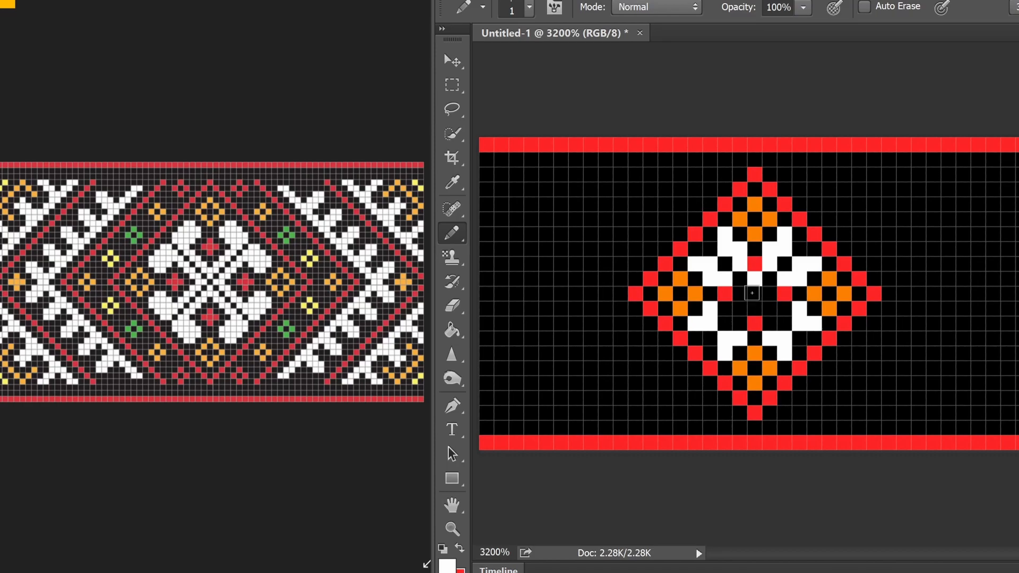
Add white pixels left, right and below the centre, and mirror the upper white pixels around the lower red pixel
{"action": "left_click", "coordinate": [740, 294]}
{"action": "left_click", "coordinate": [769, 295]}
{"action": "left_click", "coordinate": [728, 308]}
{"action": "left_click", "coordinate": [740, 323]}
{"action": "left_click", "coordinate": [769, 323]}
{"action": "left_click", "coordinate": [785, 309]}
{"action": "left_click", "coordinate": [756, 310]}
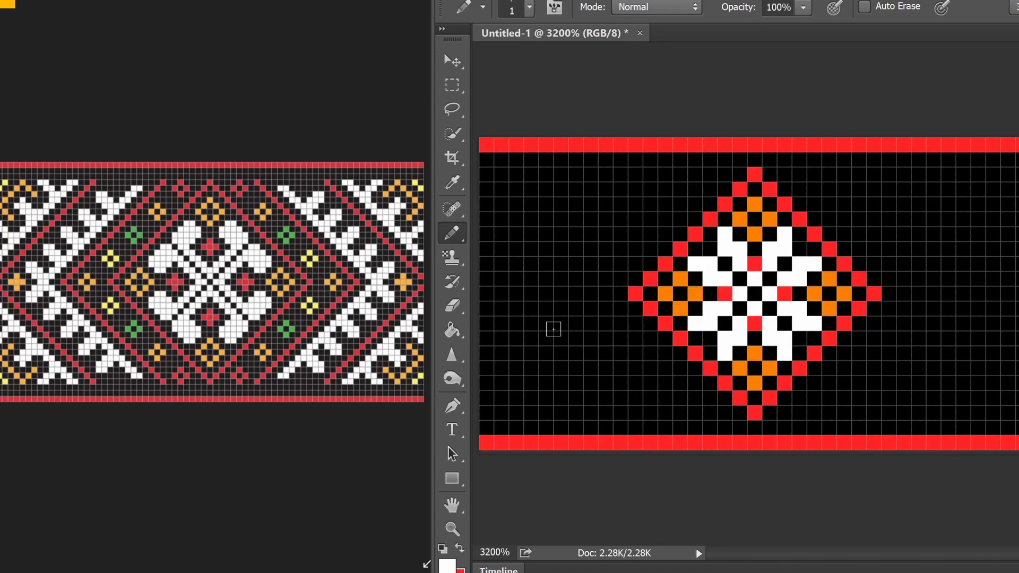
Place an orange pixel outside the diamond's upper-left edge and a green pixel two cells diagonally down-left of it
{"action": "left_click", "coordinate": [725, 203], "text": "alt"}
{"action": "left_click", "coordinate": [662, 294], "text": "alt"}
{"action": "left_click", "coordinate": [665, 219]}
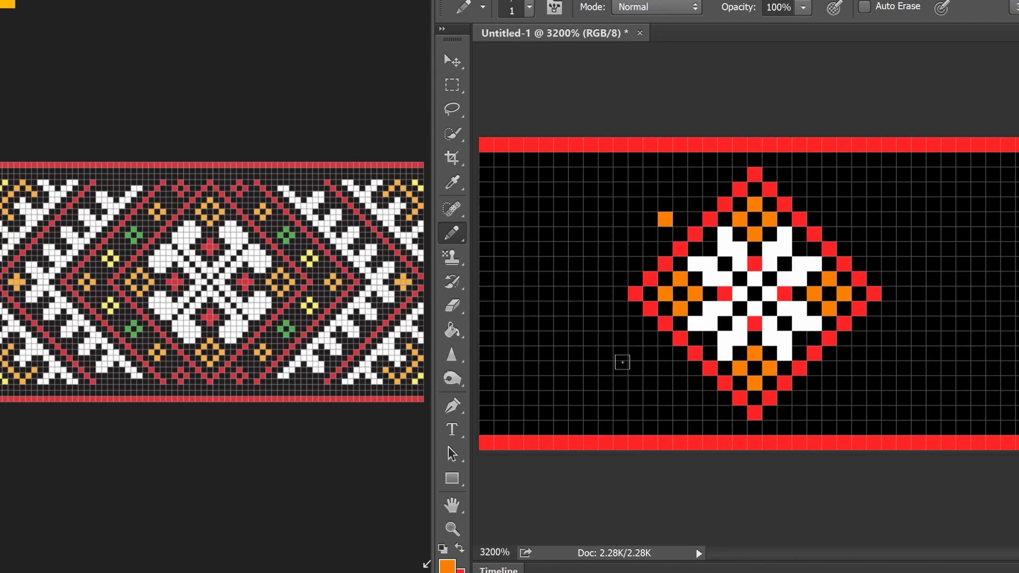
{"action": "key", "text": "i"}
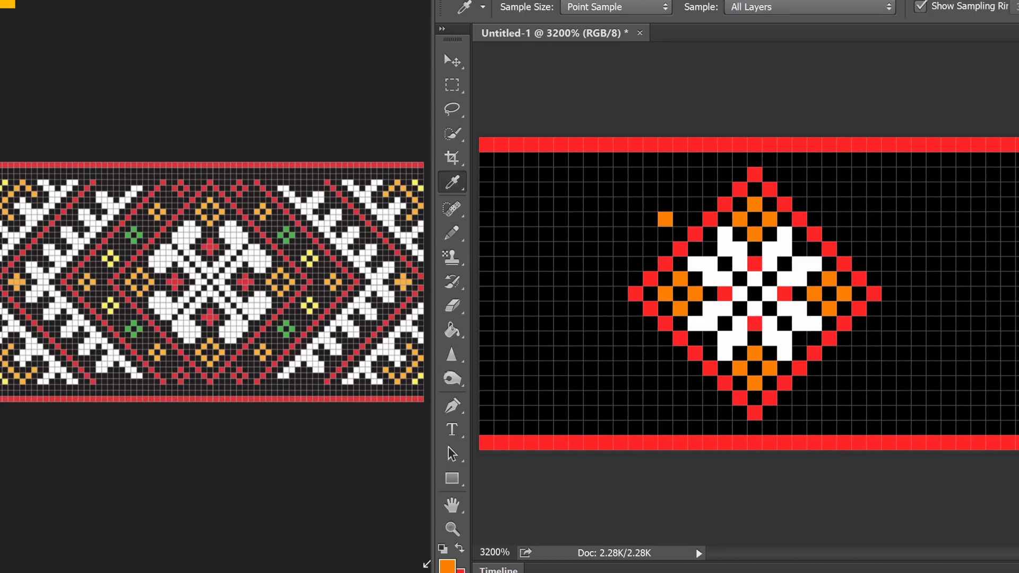
{"action": "key", "text": "b"}
{"action": "left_click", "coordinate": [621, 249]}
{"action": "key", "text": "ctrl+z"}
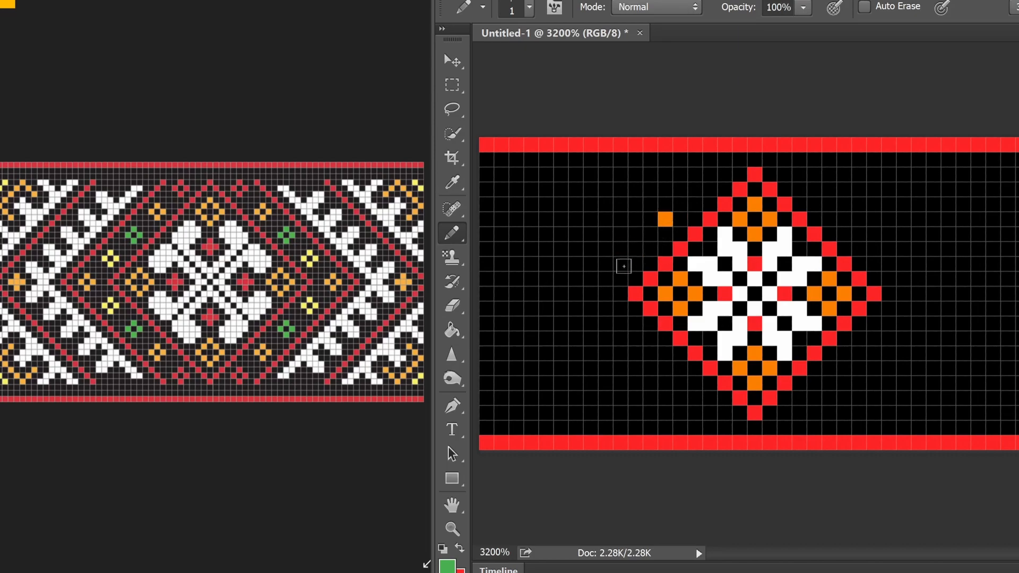
{"action": "left_click", "coordinate": [635, 249]}
Place a yellow pixel two cells diagonally down-left of the green one and an orange pixel three cells left of the diamond's left tip
{"action": "key", "text": "i"}
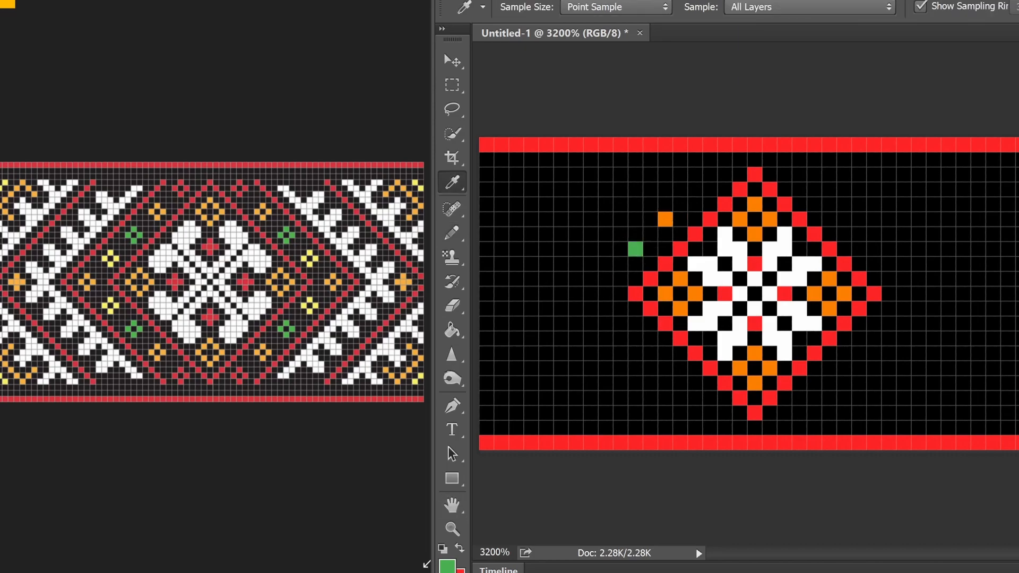
{"action": "key", "text": "b"}
{"action": "left_click", "coordinate": [606, 279]}
{"action": "left_click", "coordinate": [665, 219], "text": "alt"}
{"action": "left_click", "coordinate": [576, 293]}
{"action": "left_click", "coordinate": [591, 294]}
{"action": "left_click", "coordinate": [575, 240], "text": "alt"}
{"action": "left_click", "coordinate": [576, 294]}
Add a red pixel three cells left of the diamond's top tip and shift the upper orange accent one cell up and right
{"action": "left_click", "coordinate": [725, 208], "text": "alt"}
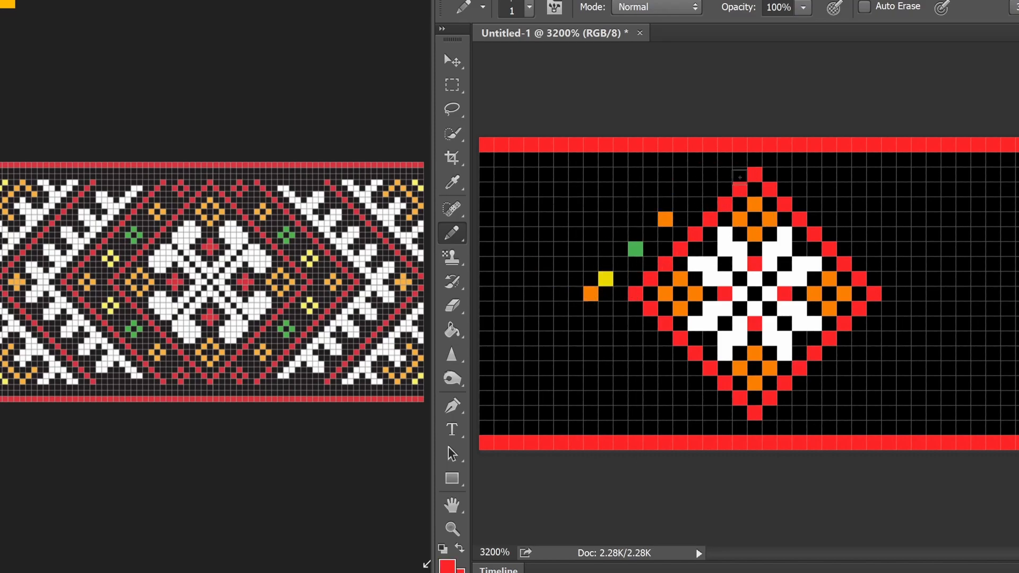
{"action": "left_click", "coordinate": [711, 176]}
{"action": "left_click", "coordinate": [653, 207], "text": "alt"}
{"action": "left_click", "coordinate": [665, 219], "text": "alt"}
{"action": "left_click", "coordinate": [679, 206]}
{"action": "left_click", "coordinate": [632, 212], "text": "alt"}
{"action": "left_click", "coordinate": [665, 219]}
Shift the green and yellow accent pixels one cell up and right, blackening their former cells
{"action": "left_click", "coordinate": [637, 252], "text": "alt"}
{"action": "left_click", "coordinate": [650, 235]}
{"action": "left_click", "coordinate": [632, 228], "text": "alt"}
{"action": "left_click", "coordinate": [636, 250]}
{"action": "left_click", "coordinate": [607, 279], "text": "alt"}
{"action": "left_click", "coordinate": [621, 265]}
{"action": "left_click", "coordinate": [609, 251], "text": "alt"}
{"action": "left_click", "coordinate": [605, 279]}
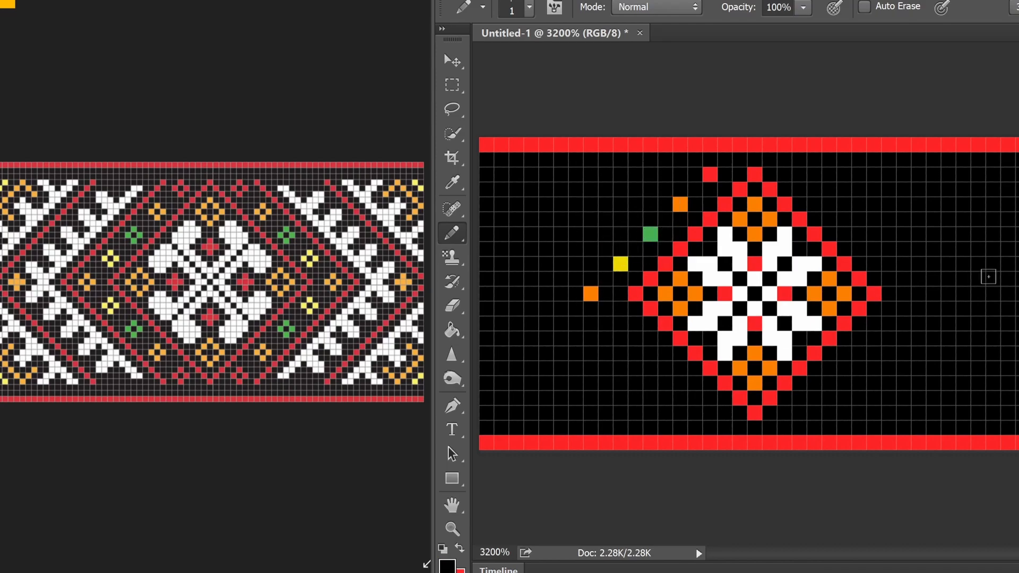
Draw a one-pixel red chevron around the left accents, running from the upper border to the middle row and down to the lower border
{"action": "left_click", "coordinate": [697, 237], "text": "alt"}
{"action": "left_click", "coordinate": [665, 174]}
{"action": "left_click", "coordinate": [650, 189]}
{"action": "left_click", "coordinate": [635, 204]}
{"action": "left_click", "coordinate": [680, 160]}
{"action": "left_click", "coordinate": [620, 219]}
{"action": "left_click", "coordinate": [606, 234]}
{"action": "left_click", "coordinate": [591, 249]}
{"action": "left_click", "coordinate": [575, 264]}
{"action": "mouse_move", "coordinate": [553, 297]}
{"action": "left_mouse_down"}
{"action": "mouse_move", "coordinate": [603, 359]}
{"action": "mouse_move", "coordinate": [657, 391]}
{"action": "mouse_move", "coordinate": [681, 429]}
{"action": "left_mouse_up"}
Draw the mirrored red chevron on the right side of the diamond, from the upper border to the lower border
{"action": "mouse_move", "coordinate": [831, 161]}
{"action": "left_mouse_down"}
{"action": "mouse_move", "coordinate": [890, 244]}
{"action": "mouse_move", "coordinate": [871, 207]}
{"action": "mouse_move", "coordinate": [966, 296]}
{"action": "mouse_move", "coordinate": [934, 322]}
{"action": "mouse_move", "coordinate": [966, 308]}
{"action": "mouse_move", "coordinate": [830, 428]}
{"action": "left_mouse_up"}
{"action": "left_click", "coordinate": [960, 317], "text": "alt"}
{"action": "left_click", "coordinate": [964, 309]}
{"action": "left_click", "coordinate": [949, 309], "text": "alt"}
Mirror the yellow, green, orange and red accent pixels into the lower-left area between the diamond and the chevron
{"action": "left_click", "coordinate": [618, 266], "text": "alt"}
{"action": "left_click", "coordinate": [620, 324]}
{"action": "left_click", "coordinate": [652, 239], "text": "alt"}
{"action": "left_click", "coordinate": [652, 355]}
{"action": "left_click", "coordinate": [676, 207], "text": "alt"}
{"action": "left_click", "coordinate": [680, 382]}
{"action": "left_click", "coordinate": [696, 354], "text": "alt"}
{"action": "left_click", "coordinate": [710, 413]}
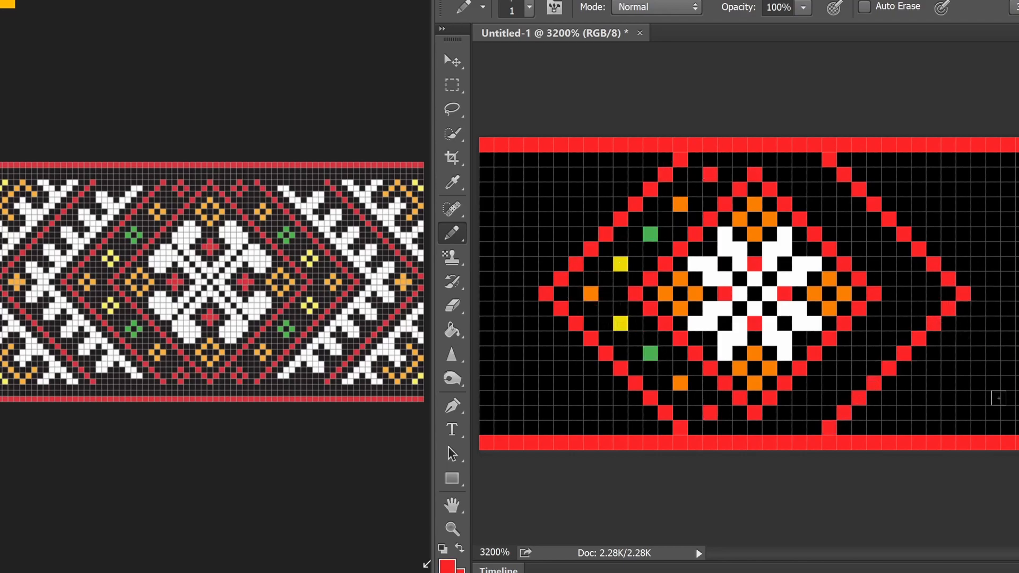
Mirror the red, orange, green and yellow accents into the lower-right area and add the orange accent beyond the diamond's right tip
{"action": "left_click", "coordinate": [800, 413]}
{"action": "left_click", "coordinate": [681, 382], "text": "alt"}
{"action": "left_click", "coordinate": [829, 383]}
{"action": "left_click", "coordinate": [650, 354], "text": "alt"}
{"action": "left_click", "coordinate": [859, 353]}
{"action": "left_click", "coordinate": [621, 324], "text": "alt"}
{"action": "left_click", "coordinate": [889, 324]}
{"action": "left_click", "coordinate": [590, 293], "text": "alt"}
{"action": "left_click", "coordinate": [919, 293]}
Mirror the yellow, green, orange and red accent pixels into the upper-right area between the diamond and the chevron
{"action": "left_click", "coordinate": [889, 324], "text": "alt"}
{"action": "left_click", "coordinate": [889, 264]}
{"action": "left_click", "coordinate": [858, 353], "text": "alt"}
{"action": "left_click", "coordinate": [859, 234]}
{"action": "left_click", "coordinate": [830, 383], "text": "alt"}
{"action": "left_click", "coordinate": [830, 204]}
{"action": "left_click", "coordinate": [800, 413], "text": "alt"}
{"action": "left_click", "coordinate": [799, 174]}
{"action": "scroll", "coordinate": [881, 379], "scroll_direction": "down", "scroll_amount": 9}
{"action": "scroll", "coordinate": [789, 370], "scroll_direction": "up", "scroll_amount": 9}
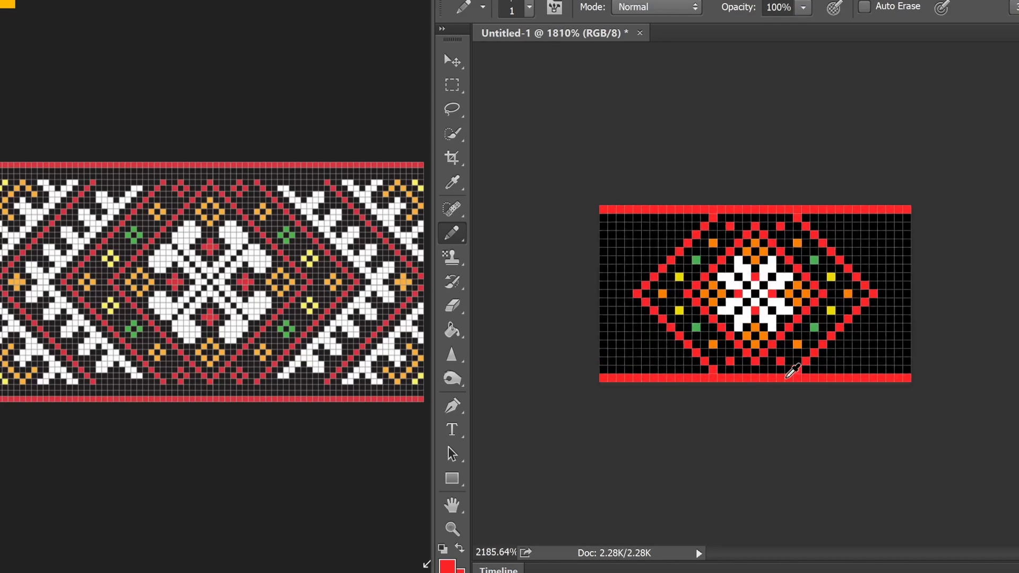
Draw a white chevron parallel to the left red one, two cells outside it, between the upper and lower borders
{"action": "left_click", "coordinate": [717, 271], "text": "alt"}
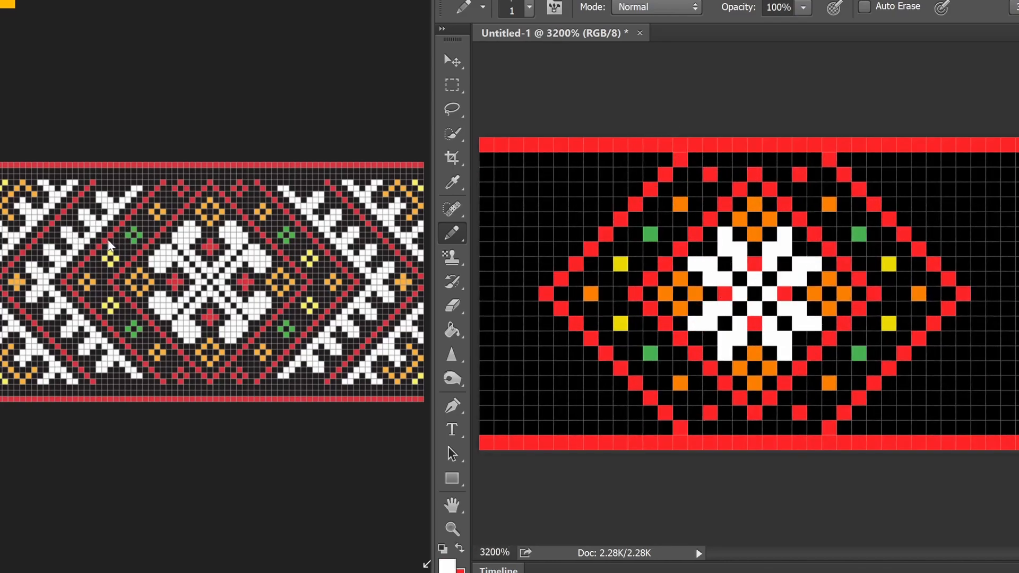
{"action": "left_click", "coordinate": [650, 159]}
{"action": "left_click", "coordinate": [636, 174]}
{"action": "left_click", "coordinate": [620, 189]}
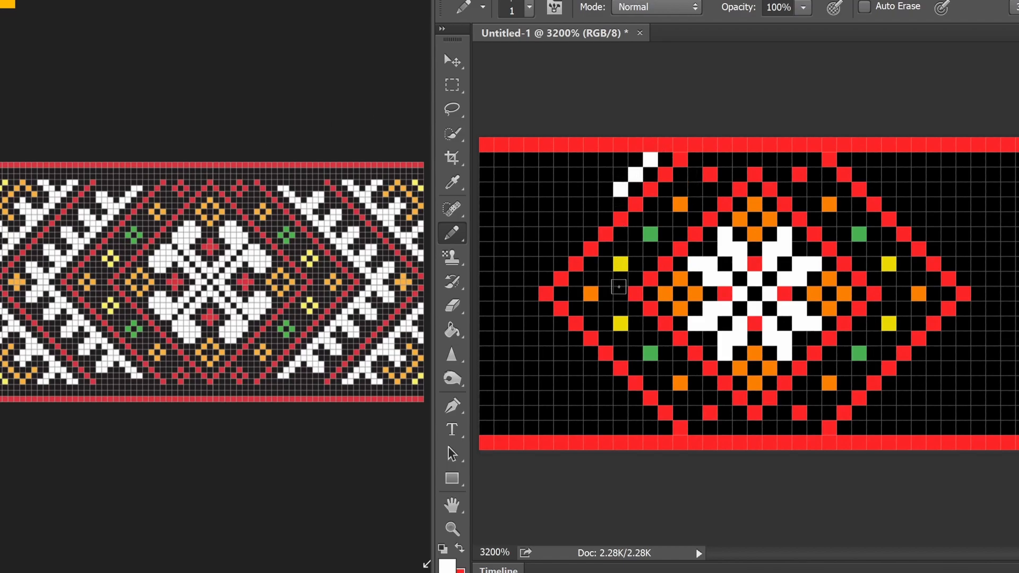
{"action": "left_click", "coordinate": [606, 204]}
{"action": "left_click", "coordinate": [590, 219]}
{"action": "left_click", "coordinate": [576, 233]}
{"action": "left_click", "coordinate": [561, 248]}
{"action": "left_click", "coordinate": [546, 264]}
{"action": "left_click", "coordinate": [531, 278]}
{"action": "left_click_drag", "start_coordinate": [516, 294], "coordinate": [651, 427]}
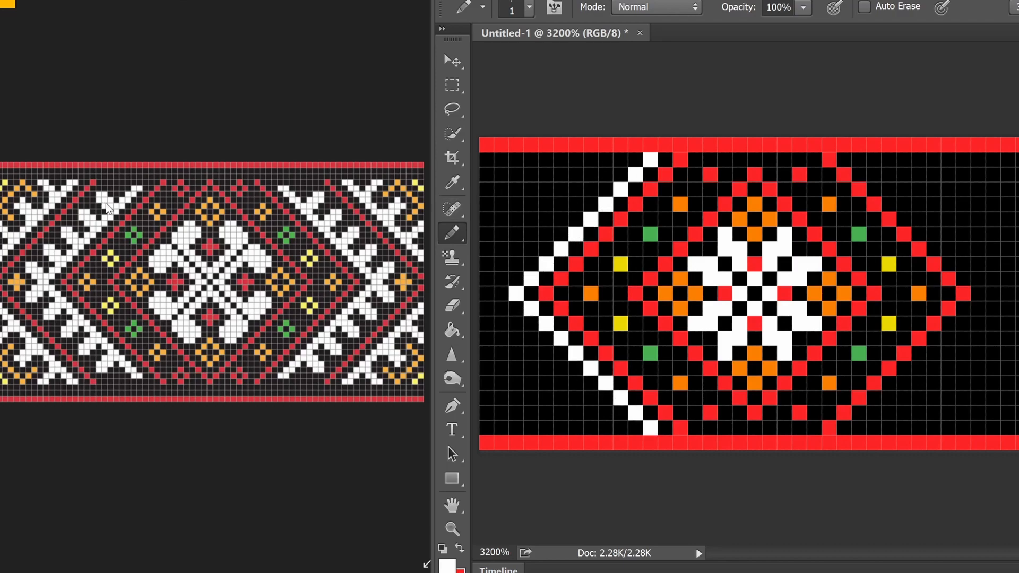
Add three white tooth pixels on every second row along the outside of the white chevron's upper arm
{"action": "left_click", "coordinate": [606, 175]}
{"action": "left_click", "coordinate": [577, 204]}
{"action": "left_click", "coordinate": [547, 233]}
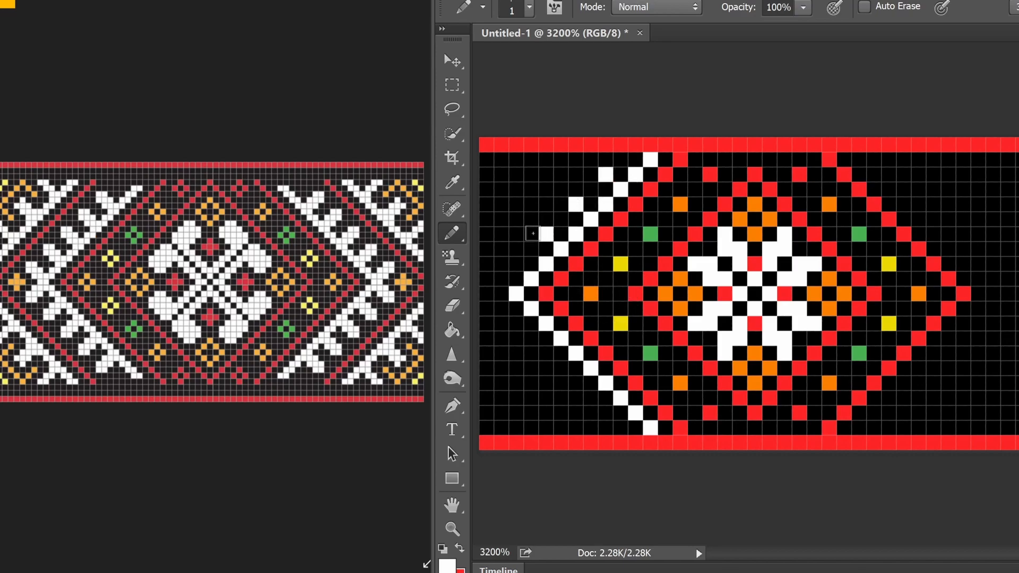
{"action": "left_click", "coordinate": [516, 263]}
{"action": "key", "text": "ctrl+z"}
{"action": "left_click", "coordinate": [532, 235]}
{"action": "left_click_drag", "start_coordinate": [518, 229], "coordinate": [531, 218]}
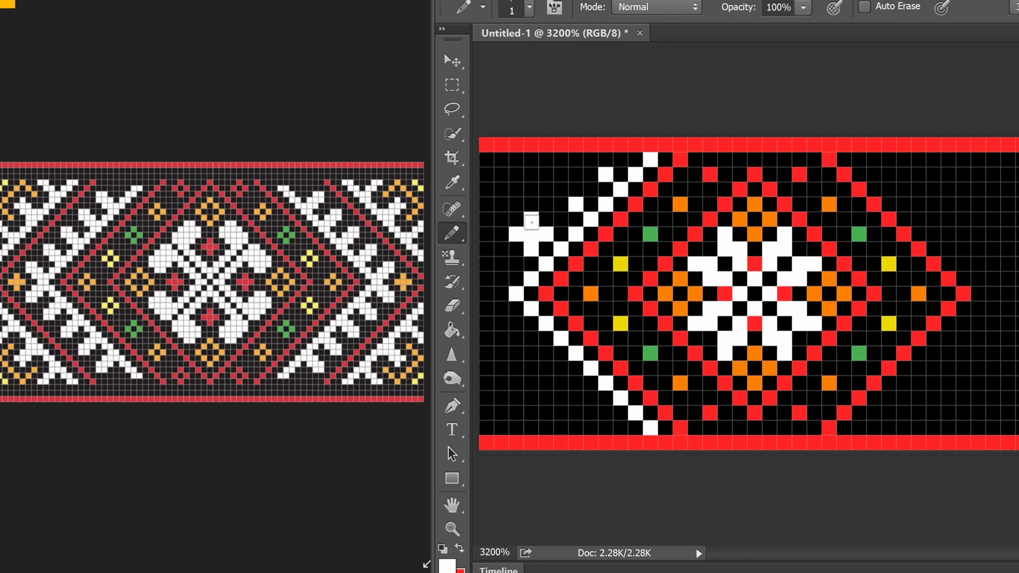
{"action": "left_click", "coordinate": [531, 280]}
{"action": "left_click", "coordinate": [538, 206], "text": "alt"}
{"action": "left_click", "coordinate": [531, 220]}
{"action": "left_click_drag", "start_coordinate": [518, 220], "coordinate": [518, 234]}
{"action": "left_click", "coordinate": [532, 249]}
{"action": "left_click", "coordinate": [532, 235]}
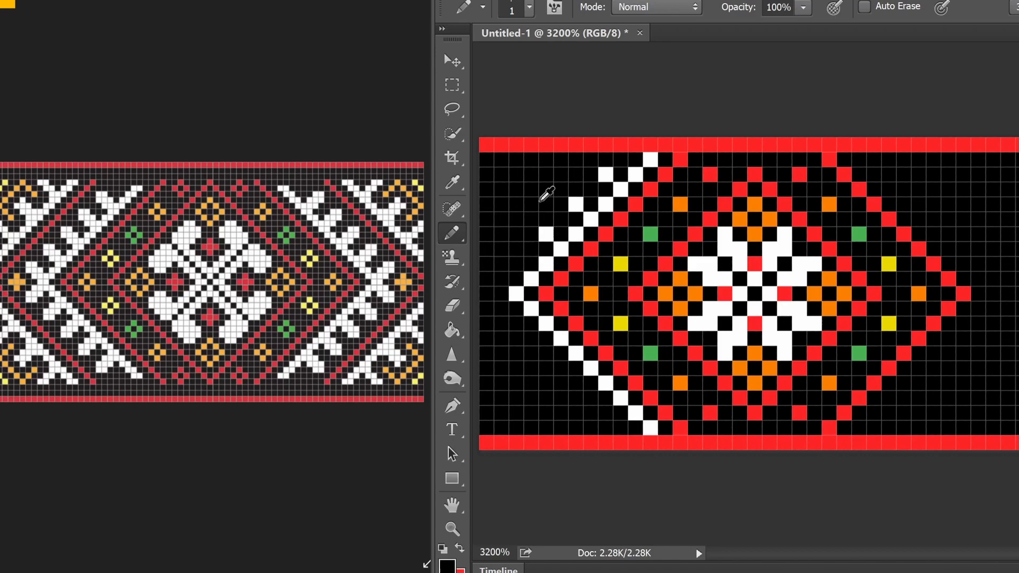
Complete the upper arm's white teeth with a fourth pixel and mirror all four along the chevron's lower arm
{"action": "left_click", "coordinate": [550, 231], "text": "alt"}
{"action": "scroll", "coordinate": [759, 119], "scroll_direction": "down", "scroll_amount": 2}
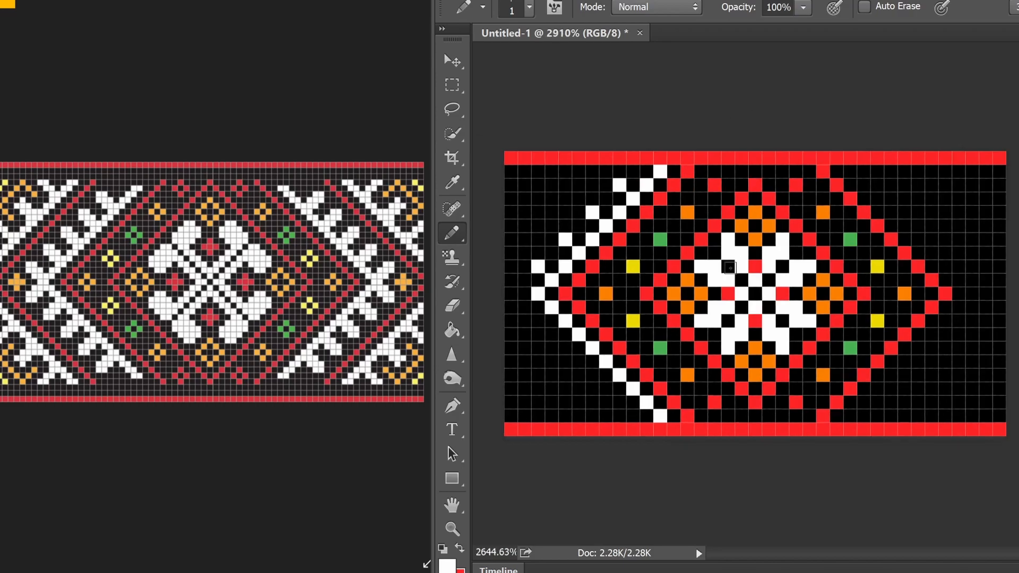
{"action": "left_click", "coordinate": [558, 318]}
{"action": "left_click", "coordinate": [581, 343]}
{"action": "left_click", "coordinate": [607, 368]}
{"action": "left_click", "coordinate": [632, 391]}
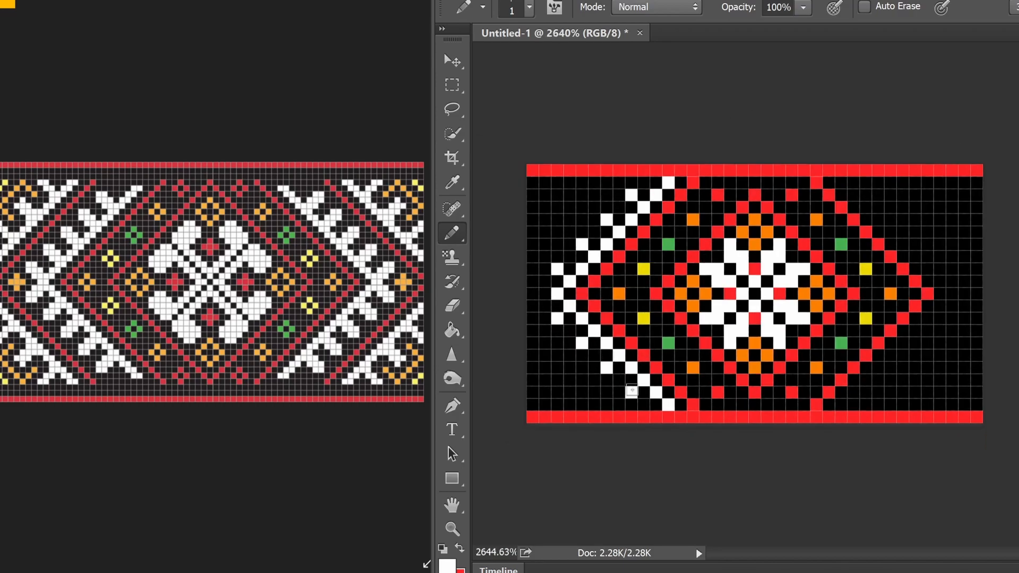
{"action": "scroll", "coordinate": [617, 339], "scroll_direction": "up", "scroll_amount": 2}
{"action": "scroll", "coordinate": [617, 340], "scroll_direction": "down", "scroll_amount": 1}
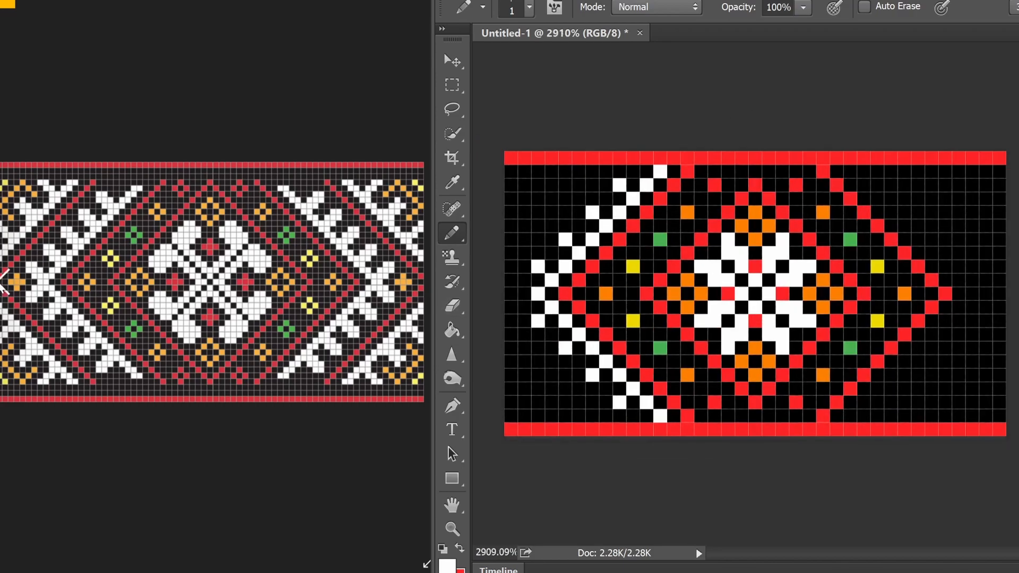
Place an orange pixel at the canvas's left edge on the middle row
{"action": "left_click", "coordinate": [674, 294], "text": "alt"}
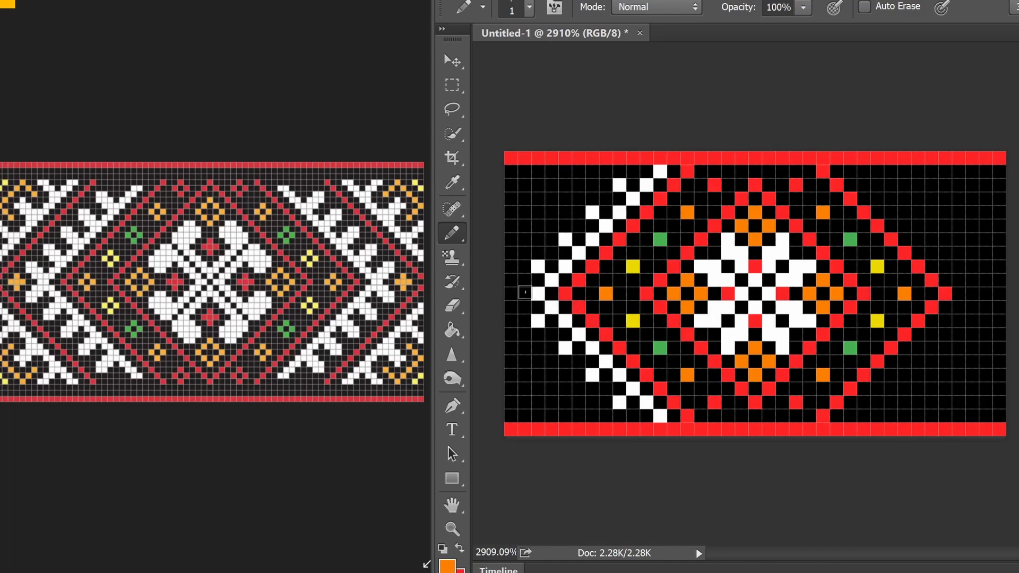
{"action": "left_click", "coordinate": [511, 293]}
{"action": "key", "text": "ctrl+plus"}
{"action": "scroll", "coordinate": [650, 295], "scroll_direction": "down", "scroll_amount": 1, "text": "alt"}
Draw a red diagonal across the upper-left corner from the upper border to the left edge, blackening the cell below its end
{"action": "left_click", "coordinate": [634, 226], "text": "alt"}
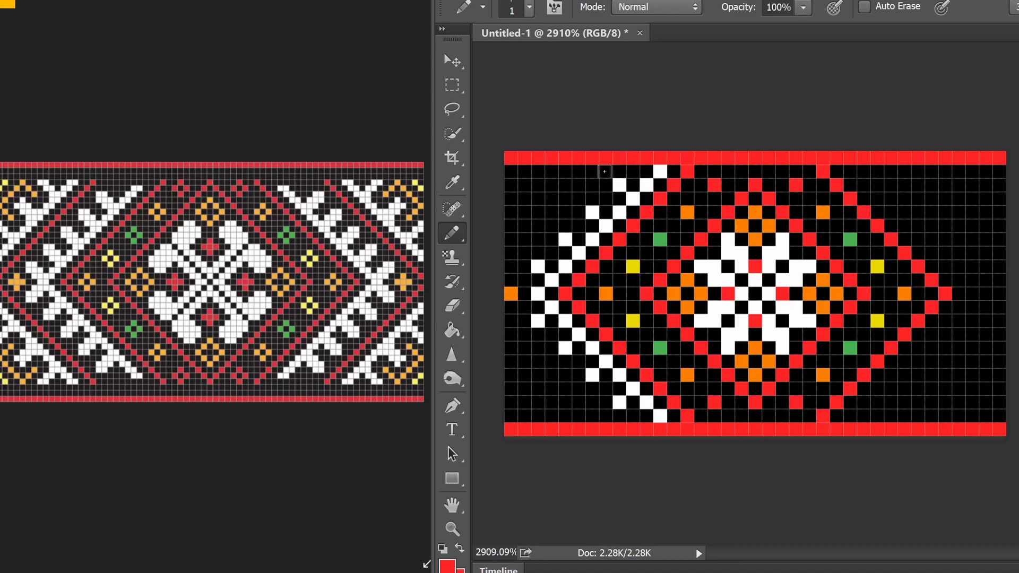
{"action": "mouse_move", "coordinate": [608, 173]}
{"action": "left_mouse_down"}
{"action": "mouse_move", "coordinate": [573, 187]}
{"action": "mouse_move", "coordinate": [510, 262]}
{"action": "left_mouse_up"}
{"action": "left_click", "coordinate": [511, 253]}
{"action": "left_click", "coordinate": [524, 211], "text": "alt"}
{"action": "left_click", "coordinate": [513, 268]}
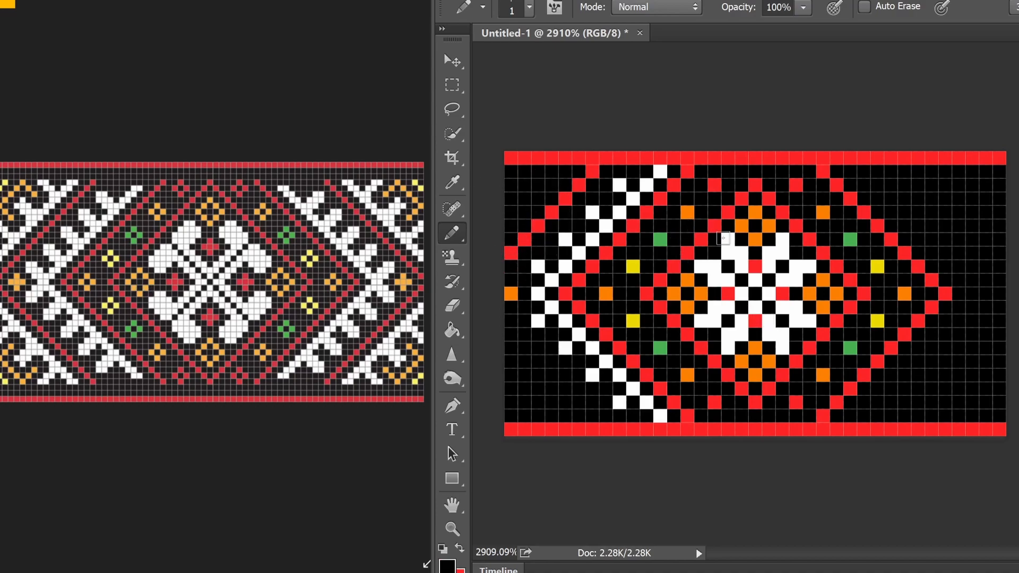
Add a matching-colour pixel directly right of each red, orange, green, yellow and middle orange accent in the upper-left half
{"action": "key", "text": "ctrl+plus"}
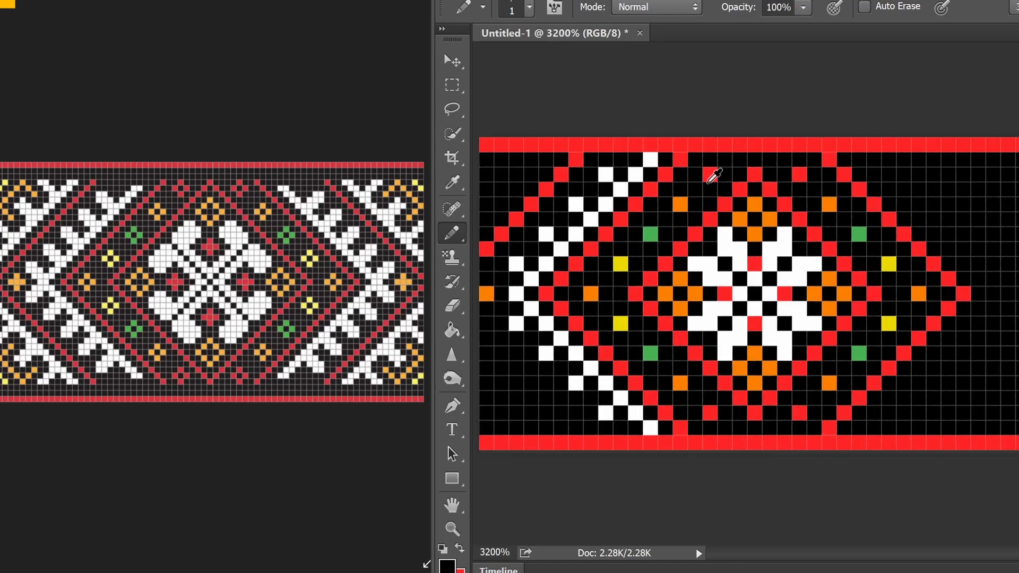
{"action": "left_click", "coordinate": [732, 167], "text": "alt"}
{"action": "left_click", "coordinate": [714, 173], "text": "alt"}
{"action": "left_click", "coordinate": [700, 192], "text": "alt"}
{"action": "left_click", "coordinate": [685, 208], "text": "alt"}
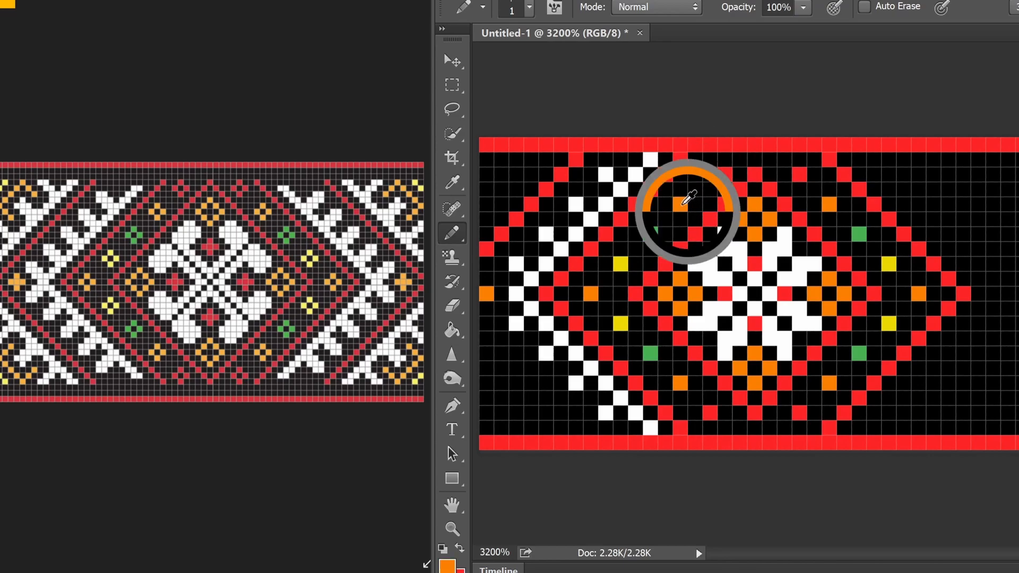
{"action": "left_click", "coordinate": [662, 233]}
{"action": "left_click", "coordinate": [626, 268], "text": "alt"}
{"action": "left_click", "coordinate": [597, 296], "text": "alt"}
{"action": "left_click", "coordinate": [605, 293]}
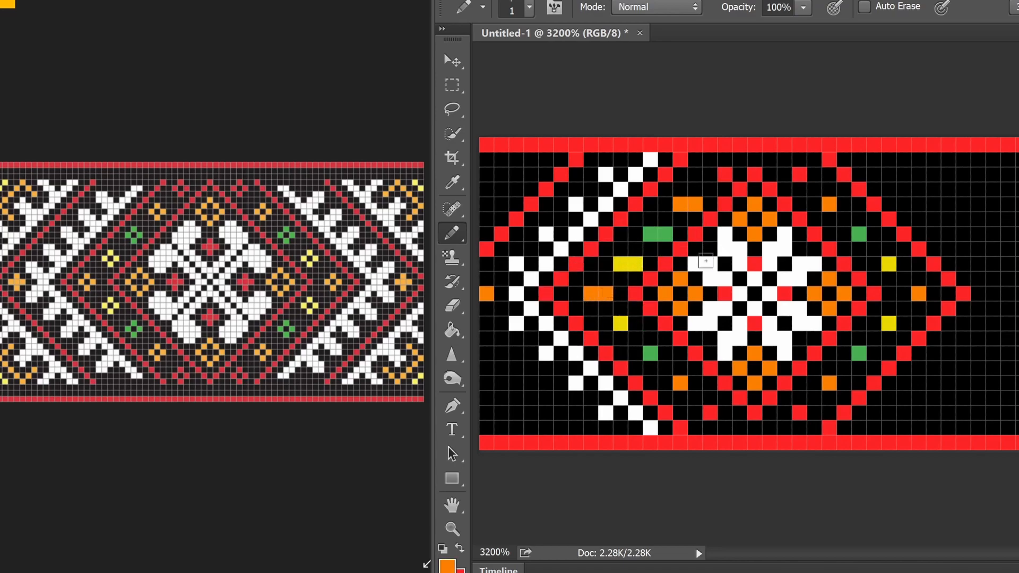
Blacken the former cells of the shifted yellow, green and orange accents on the left side
{"action": "left_click", "coordinate": [636, 242], "text": "alt"}
{"action": "left_click", "coordinate": [622, 263]}
{"action": "left_click", "coordinate": [651, 234]}
{"action": "left_click", "coordinate": [679, 205]}
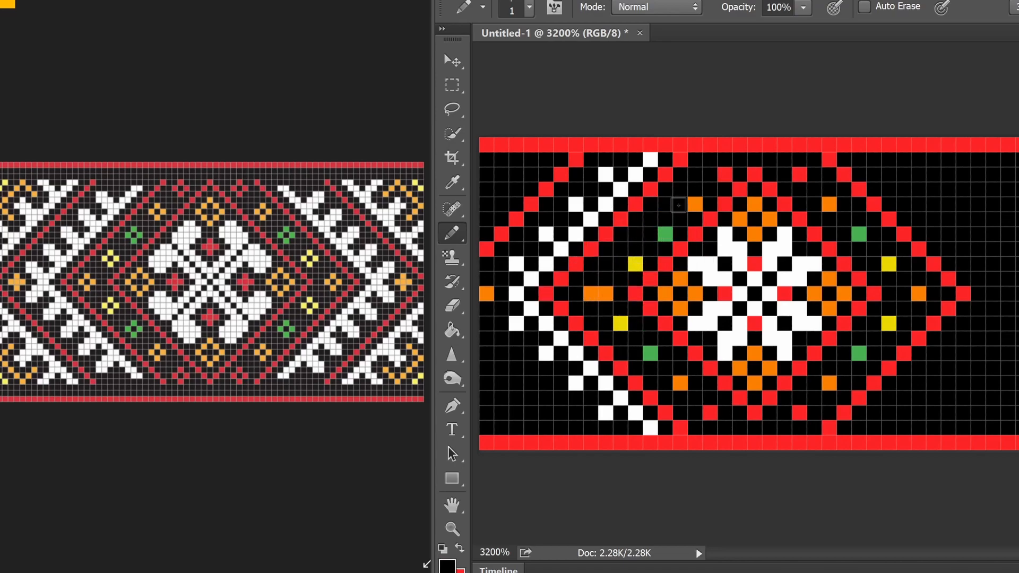
{"action": "left_click", "coordinate": [593, 294]}
Shift the lower-left yellow, green, orange and red accent pixels one cell right
{"action": "left_click", "coordinate": [621, 324], "text": "alt"}
{"action": "left_click", "coordinate": [636, 323]}
{"action": "left_click", "coordinate": [651, 352], "text": "alt"}
{"action": "left_click", "coordinate": [665, 353]}
{"action": "left_click", "coordinate": [681, 382], "text": "alt"}
{"action": "left_click", "coordinate": [695, 382]}
{"action": "left_click", "coordinate": [710, 413], "text": "alt"}
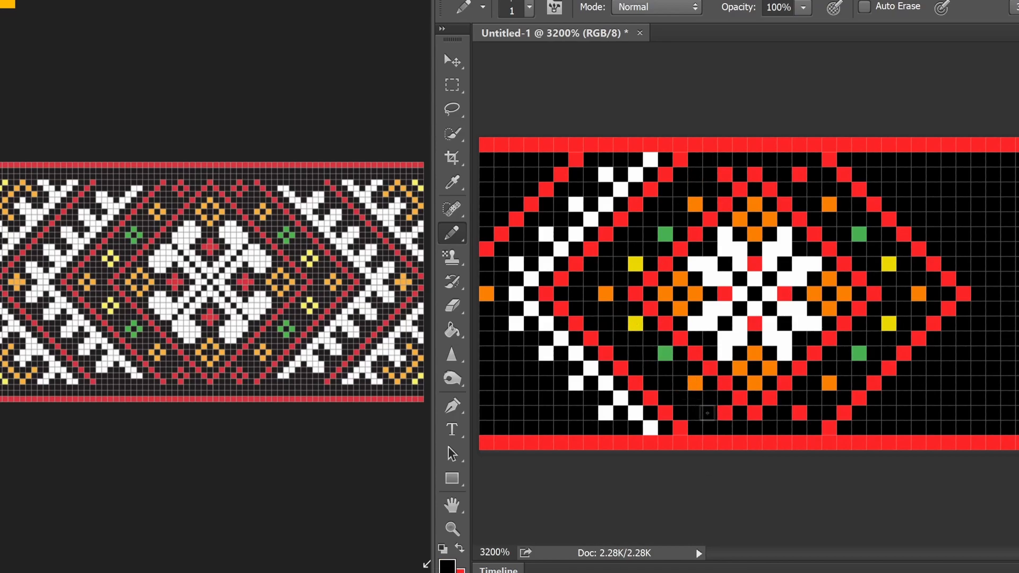
{"action": "key", "text": "ctrl+z"}
{"action": "mouse_move", "coordinate": [693, 159]}
{"action": "left_mouse_down"}
{"action": "mouse_move", "coordinate": [649, 206]}
{"action": "mouse_move", "coordinate": [676, 201]}
{"action": "mouse_move", "coordinate": [620, 253]}
{"action": "mouse_move", "coordinate": [590, 308]}
{"action": "mouse_move", "coordinate": [561, 309]}
{"action": "mouse_move", "coordinate": [710, 427]}
{"action": "left_mouse_up"}
{"action": "key", "text": "ctrl+z"}
Redraw the left red chevron two cells closer to the central diamond and blacken the old one
{"action": "left_click", "coordinate": [636, 249]}
{"action": "left_click", "coordinate": [635, 234], "text": "alt"}
{"action": "left_click", "coordinate": [721, 160], "text": "alt"}
{"action": "left_click", "coordinate": [591, 338], "text": "alt"}
{"action": "left_click", "coordinate": [694, 427], "text": "alt"}
{"action": "left_click_drag", "start_coordinate": [680, 427], "coordinate": [591, 338]}
Redraw the white chevron's upper arm one cell right and blacken its old pixels
{"action": "scroll", "coordinate": [738, 265], "scroll_direction": "down", "scroll_amount": 2}
{"action": "scroll", "coordinate": [738, 266], "scroll_direction": "up", "scroll_amount": 2}
{"action": "left_click", "coordinate": [655, 164], "text": "alt"}
{"action": "left_click", "coordinate": [665, 159]}
{"action": "mouse_move", "coordinate": [650, 174]}
{"action": "left_mouse_down"}
{"action": "mouse_move", "coordinate": [619, 226]}
{"action": "mouse_move", "coordinate": [546, 278]}
{"action": "left_mouse_up"}
{"action": "left_click", "coordinate": [631, 222], "text": "alt"}
{"action": "mouse_move", "coordinate": [621, 219]}
{"action": "left_mouse_down"}
{"action": "mouse_move", "coordinate": [561, 279]}
{"action": "mouse_move", "coordinate": [561, 323]}
{"action": "left_mouse_up"}
{"action": "left_click", "coordinate": [532, 280], "text": "alt"}
{"action": "left_click", "coordinate": [635, 161], "text": "alt"}
{"action": "left_click_drag", "start_coordinate": [644, 170], "coordinate": [531, 308]}
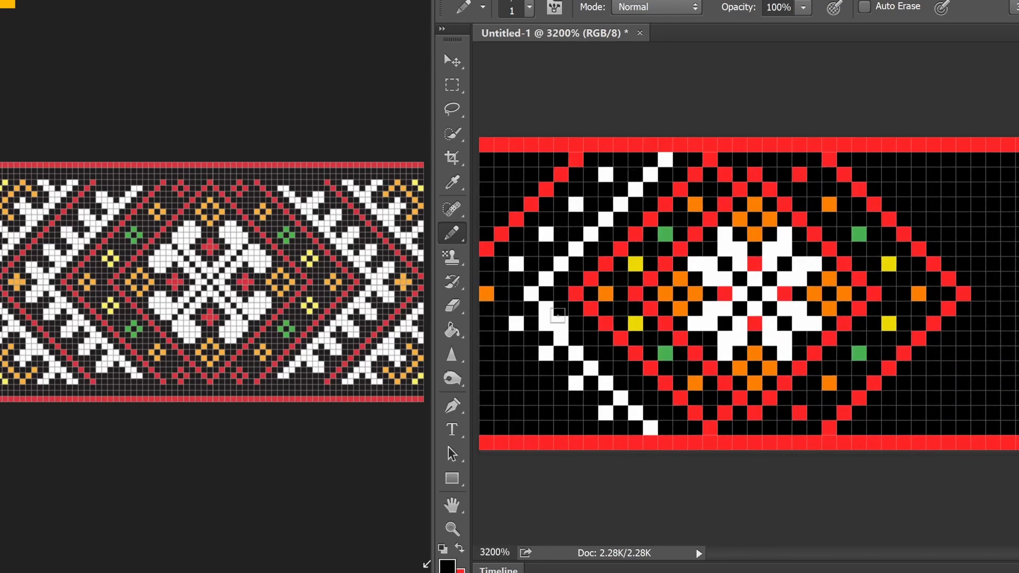
Redraw the white chevron's lower arm one cell right and blacken its old pixels
{"action": "left_click_drag", "start_coordinate": [576, 338], "coordinate": [665, 427]}
{"action": "left_click", "coordinate": [535, 314], "text": "alt"}
{"action": "left_click_drag", "start_coordinate": [546, 323], "coordinate": [650, 427]}
Shift the white accents along the left white chevron's upper arm and the first one below its tip one cell right
{"action": "left_click", "coordinate": [644, 173], "text": "alt"}
{"action": "left_click", "coordinate": [621, 175]}
{"action": "left_click", "coordinate": [590, 205]}
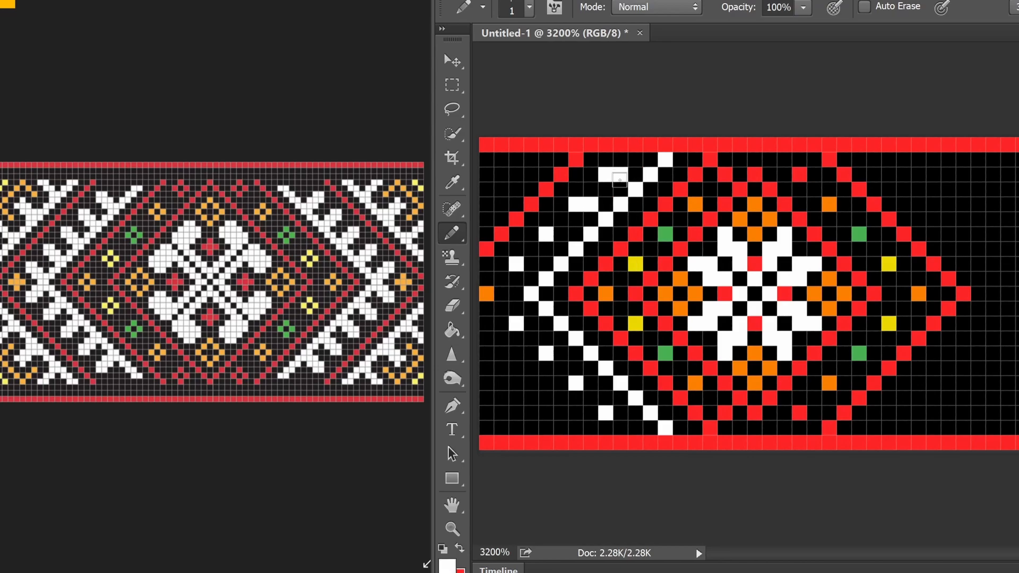
{"action": "left_click", "coordinate": [561, 234]}
{"action": "left_click", "coordinate": [531, 264]}
{"action": "left_click_drag", "start_coordinate": [606, 175], "coordinate": [516, 263]}
{"action": "left_click", "coordinate": [532, 292], "text": "alt"}
{"action": "left_click", "coordinate": [532, 323]}
{"action": "left_click", "coordinate": [514, 306], "text": "alt"}
{"action": "left_click", "coordinate": [517, 323]}
Redraw the outer left red chevron's upper arm two cells right and move its orange accent two cells right
{"action": "left_click", "coordinate": [685, 190], "text": "alt"}
{"action": "mouse_move", "coordinate": [605, 160]}
{"action": "left_mouse_down"}
{"action": "mouse_move", "coordinate": [502, 264]}
{"action": "mouse_move", "coordinate": [487, 249]}
{"action": "left_mouse_up"}
{"action": "left_click", "coordinate": [523, 183], "text": "alt"}
{"action": "left_click", "coordinate": [493, 300], "text": "alt"}
{"action": "left_click", "coordinate": [516, 293]}
{"action": "left_click", "coordinate": [514, 284], "text": "alt"}
{"action": "left_click", "coordinate": [487, 293]}
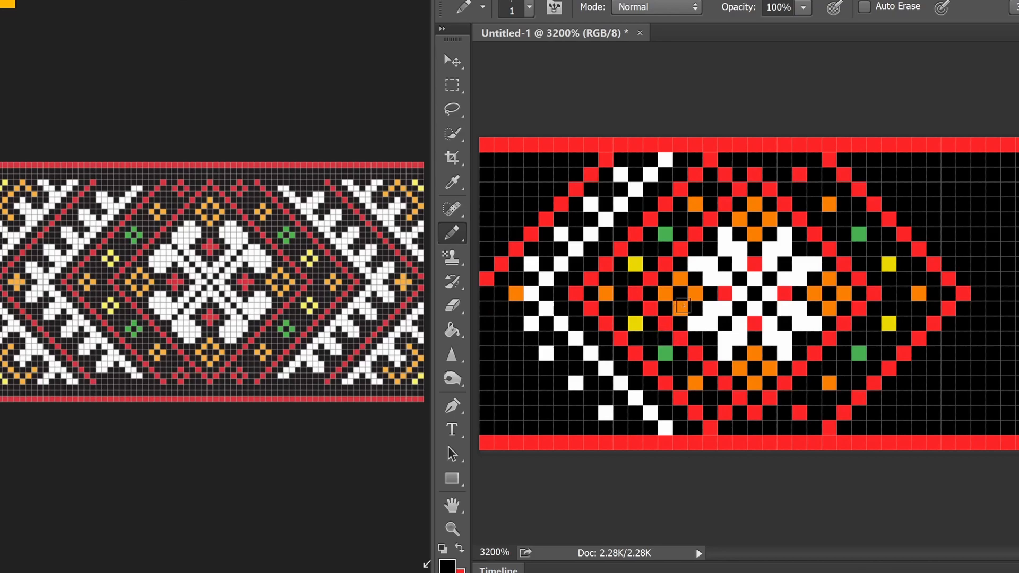
Redraw both arms of the left white chevron one cell closer to the central diamond and blacken the old pixels
{"action": "left_click", "coordinate": [604, 322], "text": "alt"}
{"action": "scroll", "coordinate": [583, 331], "scroll_direction": "down", "scroll_amount": 1}
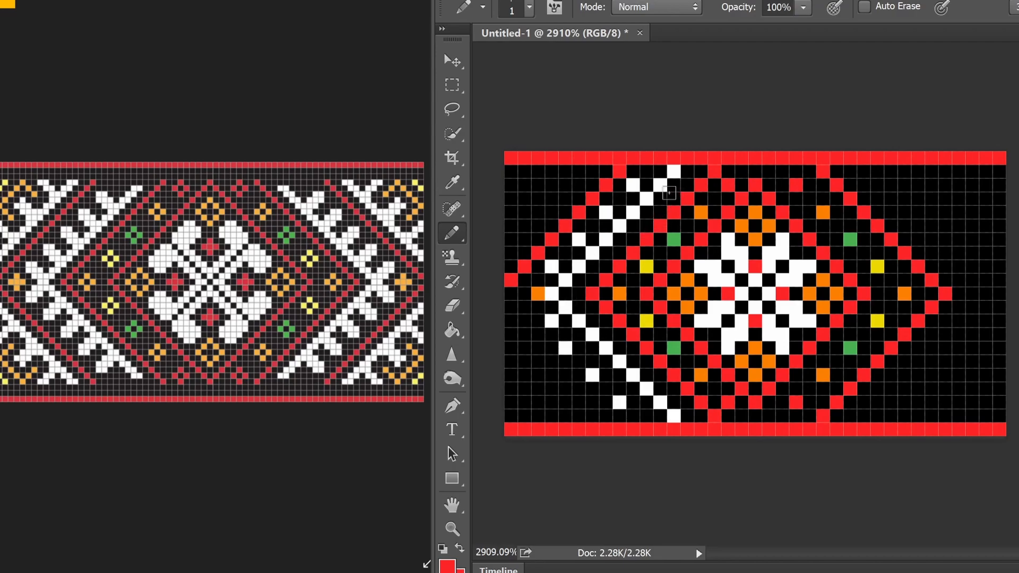
{"action": "left_click", "coordinate": [677, 176], "text": "alt"}
{"action": "mouse_move", "coordinate": [687, 172]}
{"action": "left_mouse_down"}
{"action": "mouse_move", "coordinate": [621, 242]}
{"action": "mouse_move", "coordinate": [633, 208]}
{"action": "mouse_move", "coordinate": [578, 321]}
{"action": "left_mouse_up"}
{"action": "left_click", "coordinate": [624, 213], "text": "alt"}
{"action": "left_click", "coordinate": [566, 295], "text": "alt"}
{"action": "left_click_drag", "start_coordinate": [578, 306], "coordinate": [687, 415]}
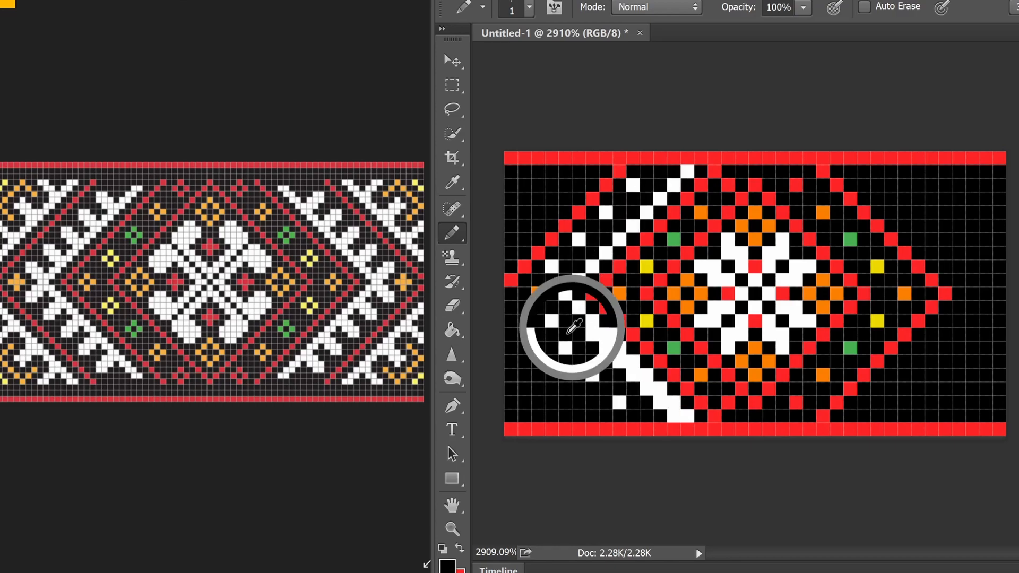
{"action": "left_click", "coordinate": [569, 332], "text": "alt"}
{"action": "left_click_drag", "start_coordinate": [592, 335], "coordinate": [673, 416]}
Move the four white accents beside the white chevron's upper arm one cell right and blacken their old cells
{"action": "left_click", "coordinate": [632, 188], "text": "alt"}
{"action": "left_click", "coordinate": [647, 185]}
{"action": "left_click", "coordinate": [619, 212]}
{"action": "left_click", "coordinate": [591, 240]}
{"action": "left_click", "coordinate": [565, 267]}
{"action": "left_click", "coordinate": [555, 279], "text": "alt"}
{"action": "left_click", "coordinate": [551, 267]}
{"action": "left_click", "coordinate": [579, 239]}
{"action": "left_click", "coordinate": [606, 212]}
{"action": "left_click", "coordinate": [632, 185]}
Shift the orange accent and the outer left red upper arm one cell right, and draw the mirrored red lower arm
{"action": "left_click", "coordinate": [538, 294], "text": "alt"}
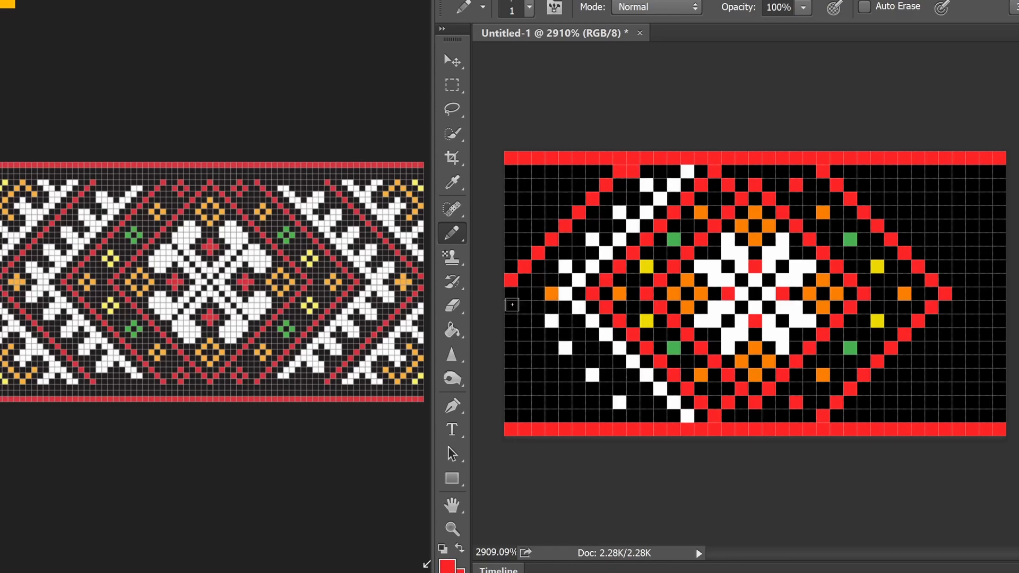
{"action": "left_click", "coordinate": [512, 293], "text": "alt"}
{"action": "mouse_move", "coordinate": [583, 206]}
{"action": "left_mouse_down"}
{"action": "mouse_move", "coordinate": [511, 276]}
{"action": "mouse_move", "coordinate": [547, 338]}
{"action": "mouse_move", "coordinate": [559, 333]}
{"action": "mouse_move", "coordinate": [647, 398]}
{"action": "mouse_move", "coordinate": [632, 416]}
{"action": "left_mouse_up"}
Reposition the white accents along the left white chevron's lower arm so they mirror the upper ones
{"action": "left_click", "coordinate": [562, 335], "text": "alt"}
{"action": "left_click", "coordinate": [552, 322]}
{"action": "left_click", "coordinate": [567, 348], "text": "alt"}
{"action": "left_click", "coordinate": [565, 321]}
{"action": "left_click", "coordinate": [593, 348]}
{"action": "left_click", "coordinate": [554, 337], "text": "alt"}
Move the orange accent inside the outer left red chevron's tip one cell left and blacken the extra orange pixels
{"action": "scroll", "coordinate": [755, 355], "scroll_direction": "down", "scroll_amount": 3}
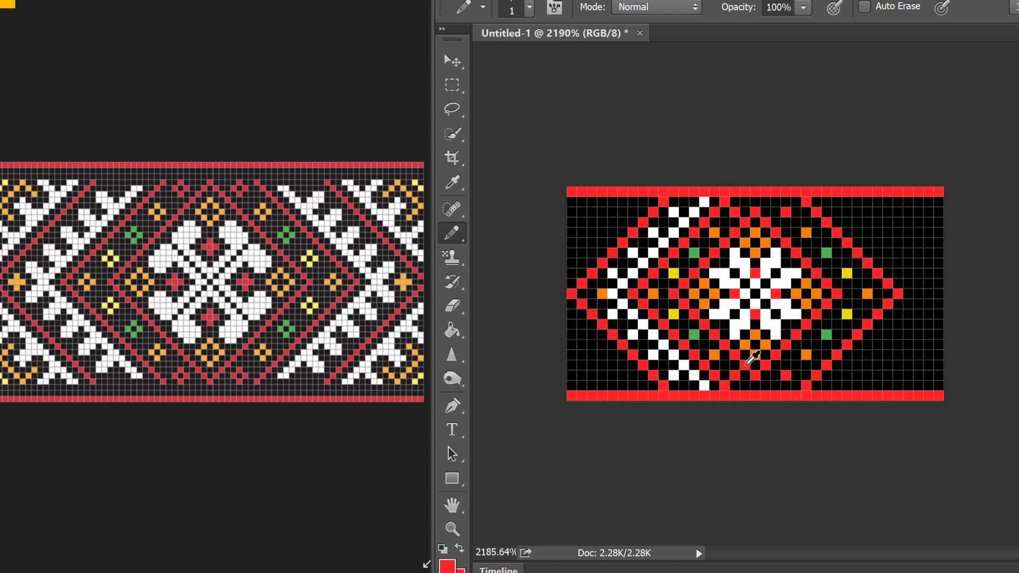
{"action": "scroll", "coordinate": [717, 358], "scroll_direction": "up", "scroll_amount": 2}
{"action": "left_click", "coordinate": [568, 294], "text": "alt"}
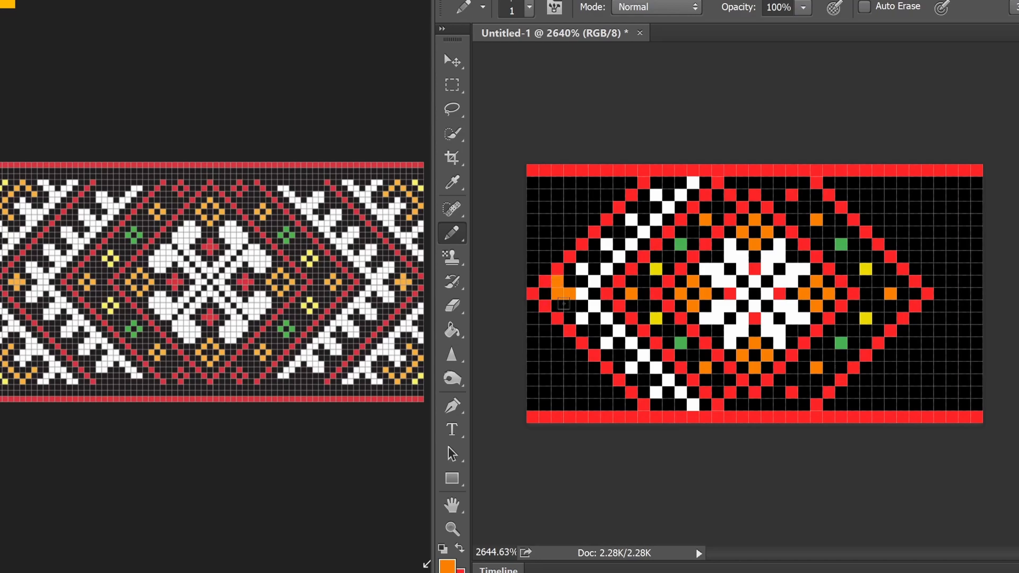
{"action": "left_click", "coordinate": [545, 293]}
{"action": "left_click", "coordinate": [557, 305]}
{"action": "left_click", "coordinate": [558, 344], "text": "alt"}
{"action": "left_click", "coordinate": [570, 305]}
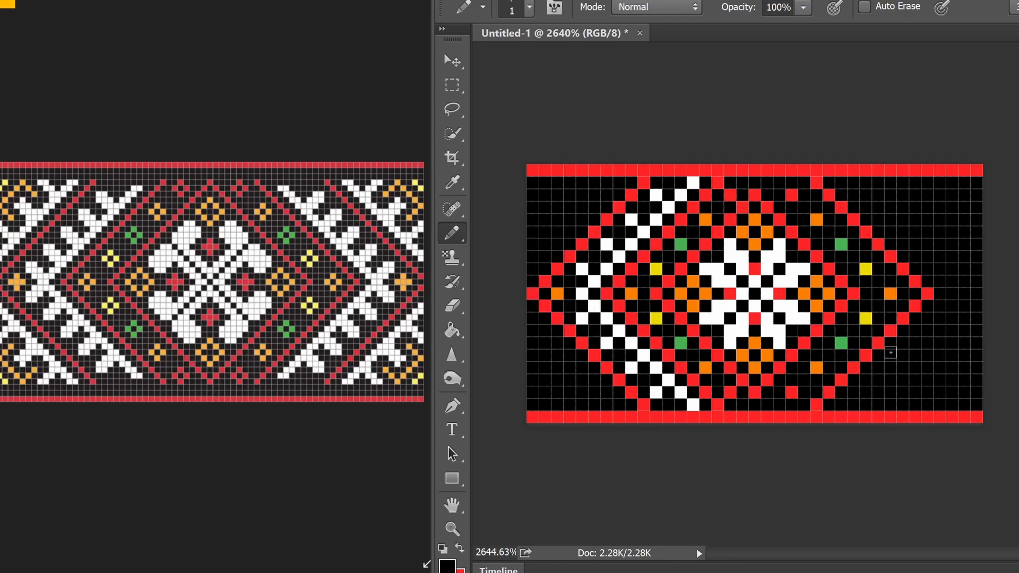
Draw a white diagonal arm with white accent pixels outside the red chevron in the pattern's upper-left corner
{"action": "scroll", "coordinate": [821, 379], "scroll_direction": "down", "scroll_amount": 3}
{"action": "scroll", "coordinate": [804, 390], "scroll_direction": "up", "scroll_amount": 2}
{"action": "left_click", "coordinate": [768, 271], "text": "alt"}
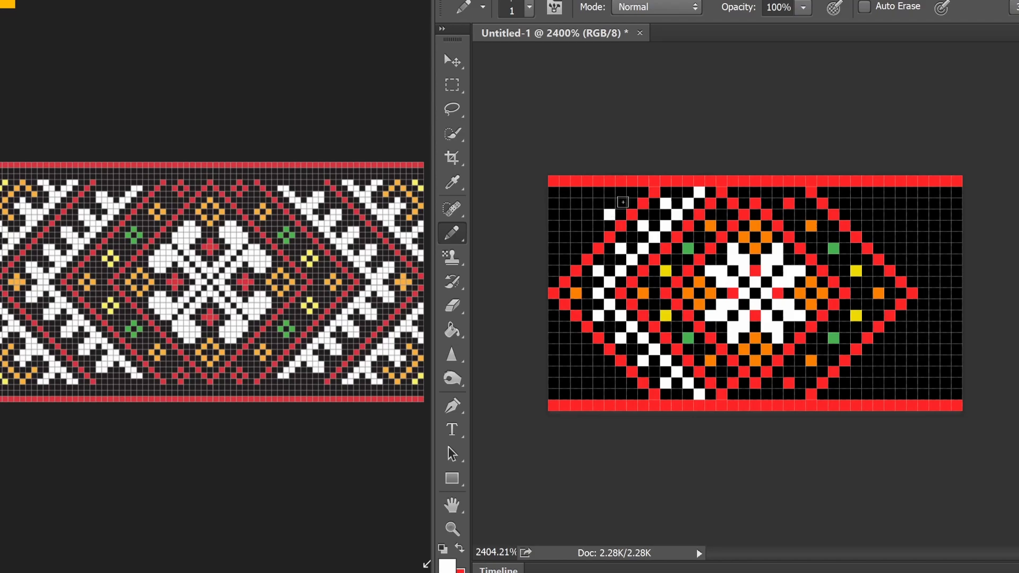
{"action": "left_click_drag", "start_coordinate": [608, 220], "coordinate": [553, 272]}
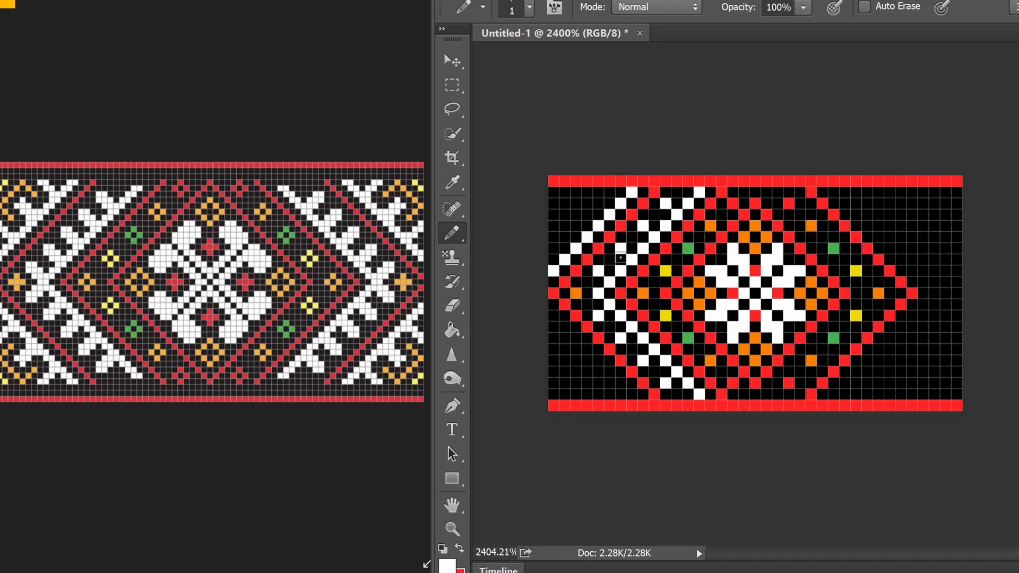
{"action": "left_click", "coordinate": [598, 204]}
{"action": "left_click", "coordinate": [553, 249]}
Fill the pattern's upper-left corner with an orange motif and a yellow accent pixel
{"action": "left_click", "coordinate": [684, 290], "text": "alt"}
{"action": "mouse_move", "coordinate": [565, 237]}
{"action": "left_mouse_down"}
{"action": "mouse_move", "coordinate": [554, 227]}
{"action": "mouse_move", "coordinate": [587, 215]}
{"action": "left_mouse_up"}
{"action": "left_click", "coordinate": [662, 312], "text": "alt"}
{"action": "left_click", "coordinate": [554, 204]}
Mirror the white diagonal arm and its accent pixels into the pattern's lower-left corner
{"action": "scroll", "coordinate": [770, 357], "scroll_direction": "up", "scroll_amount": 1}
{"action": "left_click", "coordinate": [777, 340], "text": "alt"}
{"action": "scroll", "coordinate": [770, 357], "scroll_direction": "down", "scroll_amount": 6}
{"action": "scroll", "coordinate": [631, 359], "scroll_direction": "up", "scroll_amount": 5}
{"action": "left_click", "coordinate": [554, 315]}
{"action": "scroll", "coordinate": [559, 359], "scroll_direction": "up", "scroll_amount": 2}
{"action": "left_click_drag", "start_coordinate": [524, 335], "coordinate": [606, 416]}
{"action": "left_click", "coordinate": [512, 348]}
{"action": "left_click", "coordinate": [565, 403]}
{"action": "left_click", "coordinate": [538, 375]}
Mirror the orange motif and yellow accent pixel into the pattern's lower-left corner
{"action": "left_click", "coordinate": [534, 222], "text": "alt"}
{"action": "left_click", "coordinate": [524, 226], "text": "alt"}
{"action": "left_click_drag", "start_coordinate": [524, 361], "coordinate": [551, 389]}
{"action": "left_click", "coordinate": [646, 321], "text": "alt"}
{"action": "left_click", "coordinate": [511, 403]}
{"action": "scroll", "coordinate": [852, 356], "scroll_direction": "down", "scroll_amount": 2}
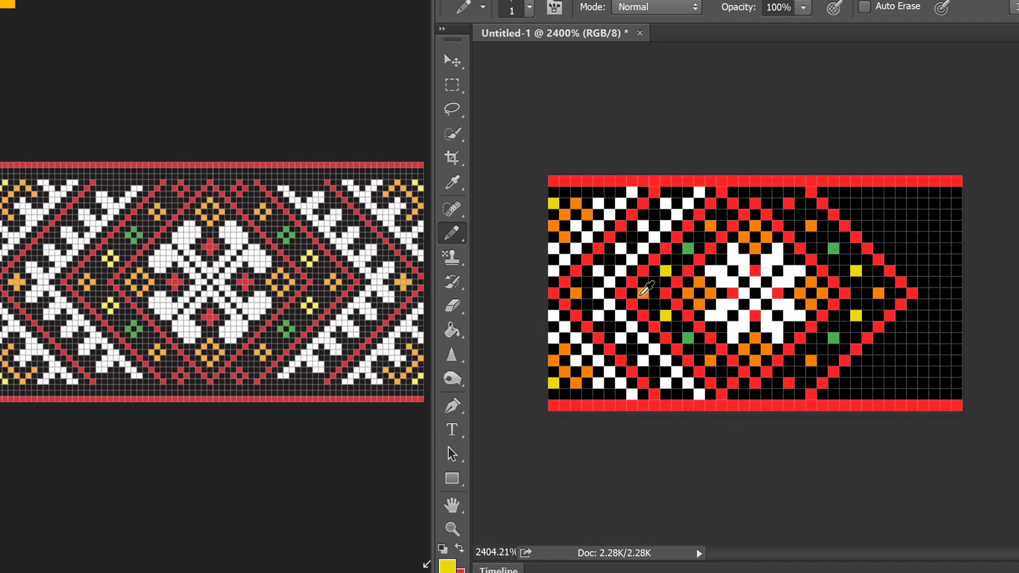
Review the whole pattern at reduced size beside the reference, and sample white from the central flower
{"action": "scroll", "coordinate": [681, 361], "scroll_direction": "down", "scroll_amount": 4}
{"action": "scroll", "coordinate": [701, 352], "scroll_direction": "down", "scroll_amount": 3}
{"action": "scroll", "coordinate": [711, 353], "scroll_direction": "down", "scroll_amount": 2}
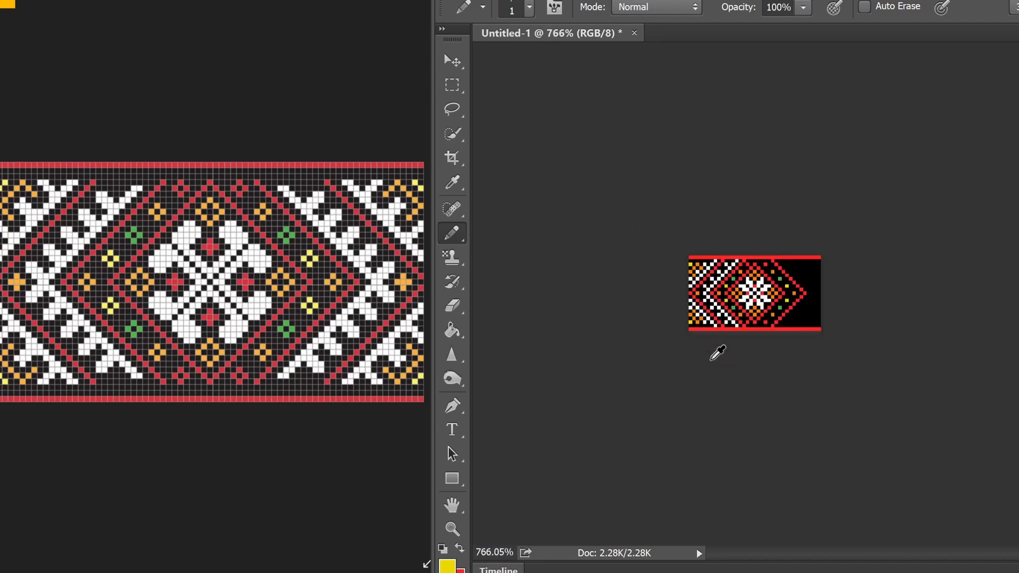
{"action": "scroll", "coordinate": [766, 313], "scroll_direction": "down", "scroll_amount": 2}
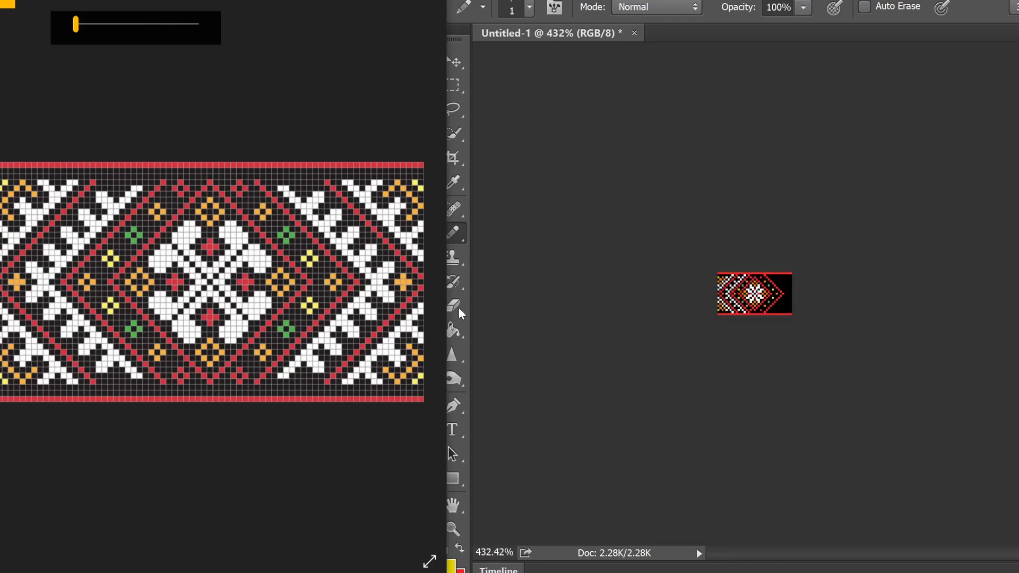
{"action": "scroll", "coordinate": [881, 345], "scroll_direction": "up", "scroll_amount": 3}
{"action": "scroll", "coordinate": [752, 328], "scroll_direction": "up", "scroll_amount": 4}
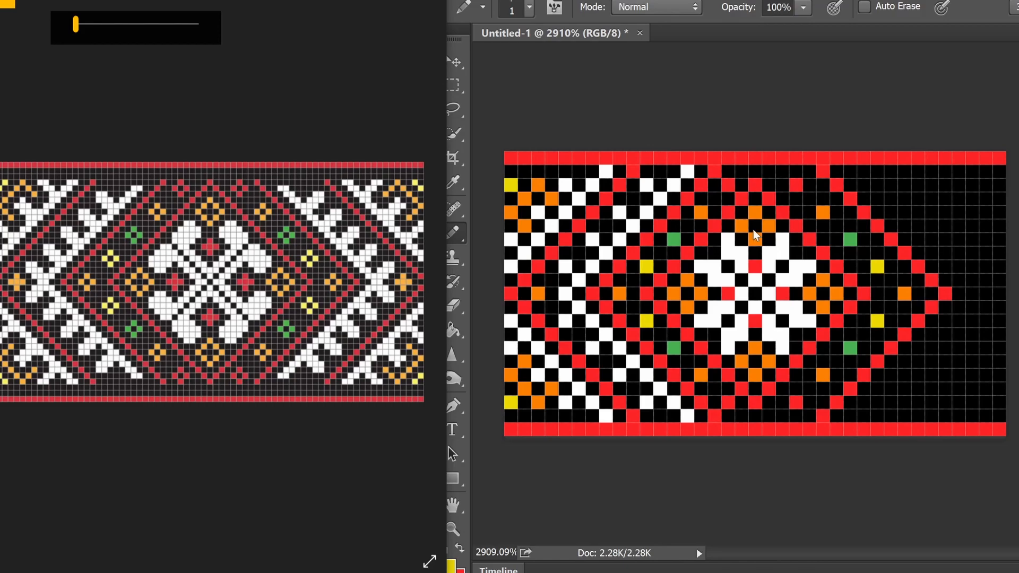
{"action": "left_click", "coordinate": [729, 244], "text": "alt"}
{"action": "left_click", "coordinate": [958, 279]}
{"action": "left_click", "coordinate": [972, 294]}
{"action": "key", "text": "ctrl+alt+z"}
{"action": "key", "text": "ctrl+alt+z"}
Draw a white chevron just outside the right red chevron, reaching from the upper border to the lower one
{"action": "left_click", "coordinate": [945, 253]}
{"action": "left_click", "coordinate": [986, 293], "text": "shift"}
{"action": "left_click", "coordinate": [944, 334], "text": "shift"}
{"action": "left_click_drag", "start_coordinate": [932, 350], "coordinate": [863, 416]}
{"action": "left_click_drag", "start_coordinate": [932, 239], "coordinate": [864, 171]}
Add four white accent pixels along the outer side of each arm of the right white chevron
{"action": "left_click", "coordinate": [905, 402]}
{"action": "left_click", "coordinate": [931, 375]}
{"action": "left_click", "coordinate": [959, 348]}
{"action": "left_click", "coordinate": [986, 321]}
{"action": "left_click", "coordinate": [986, 266]}
{"action": "left_click", "coordinate": [959, 239]}
{"action": "left_click", "coordinate": [933, 212]}
{"action": "left_click", "coordinate": [905, 185]}
Draw the outer right red chevron's lower and upper arms beyond the white accents and blacken misplaced pixels
{"action": "left_click", "coordinate": [940, 429], "text": "alt"}
{"action": "mouse_move", "coordinate": [931, 416]}
{"action": "left_mouse_down"}
{"action": "mouse_move", "coordinate": [990, 407]}
{"action": "mouse_move", "coordinate": [952, 402]}
{"action": "mouse_move", "coordinate": [999, 348]}
{"action": "left_mouse_up"}
{"action": "left_click", "coordinate": [998, 363], "text": "alt"}
{"action": "left_click", "coordinate": [938, 159], "text": "alt"}
{"action": "left_click_drag", "start_coordinate": [926, 171], "coordinate": [986, 240]}
{"action": "left_click", "coordinate": [972, 213], "text": "alt"}
{"action": "left_click_drag", "start_coordinate": [959, 199], "coordinate": [932, 171]}
{"action": "left_click", "coordinate": [930, 184], "text": "alt"}
{"action": "left_click", "coordinate": [1000, 249]}
Draw a white diagonal arm outside the red one in the pattern's upper-right corner and blacken the stray pixel
{"action": "left_click", "coordinate": [958, 240], "text": "alt"}
{"action": "left_click_drag", "start_coordinate": [999, 211], "coordinate": [959, 172]}
{"action": "left_click", "coordinate": [974, 175], "text": "alt"}
{"action": "left_click", "coordinate": [999, 199]}
{"action": "scroll", "coordinate": [898, 340], "scroll_direction": "down", "scroll_amount": 11}
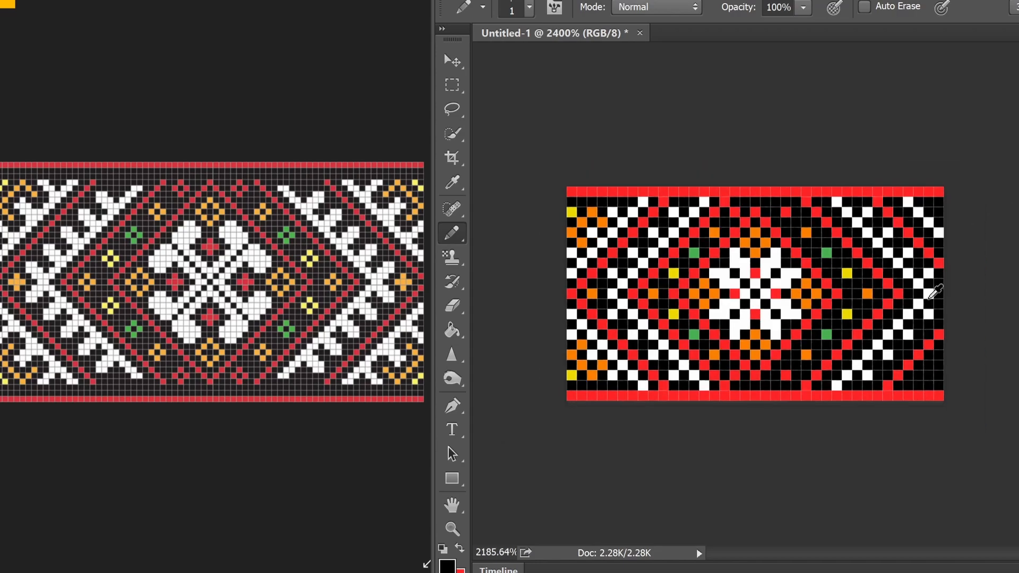
{"action": "scroll", "coordinate": [883, 391], "scroll_direction": "up", "scroll_amount": 11}
{"action": "scroll", "coordinate": [844, 305], "scroll_direction": "down", "scroll_amount": 10}
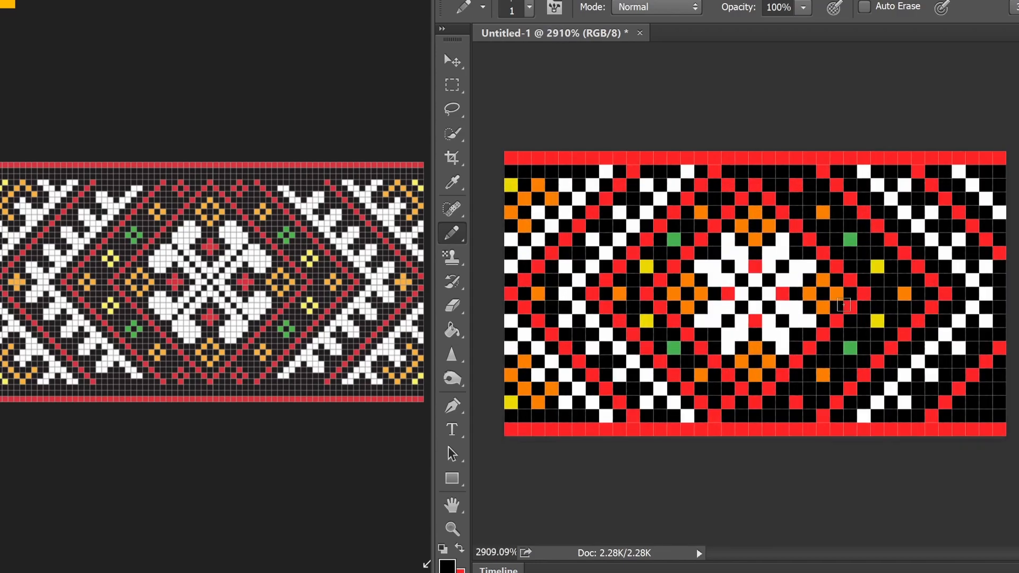